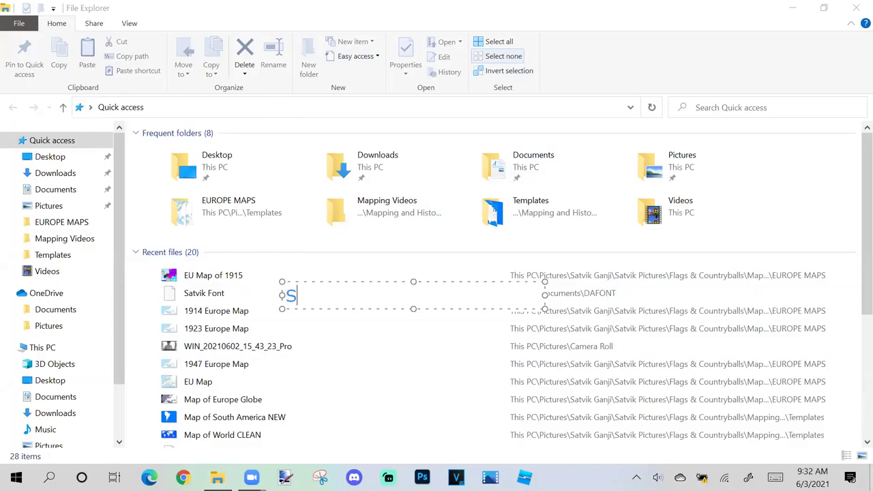
Step: Annotate the screen with "So First, You pick a 400X400 image" and erase the note
text(First, You pick a)
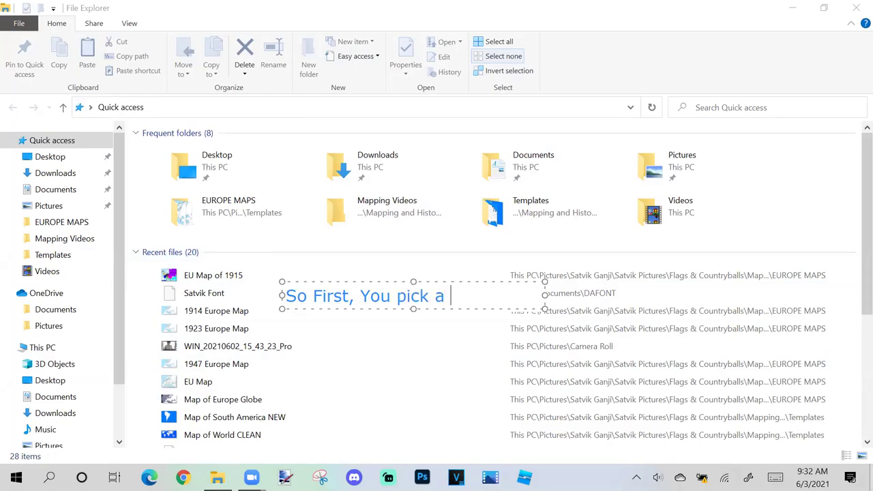
text( 400X400)
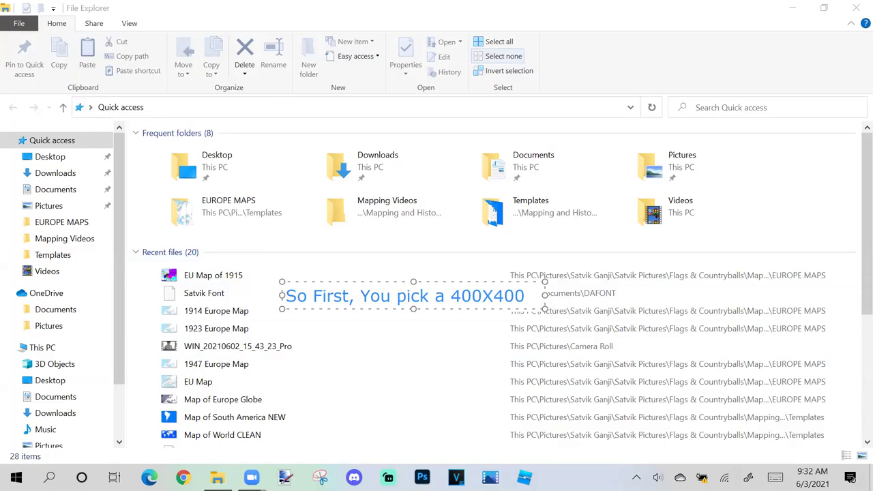
text( image)
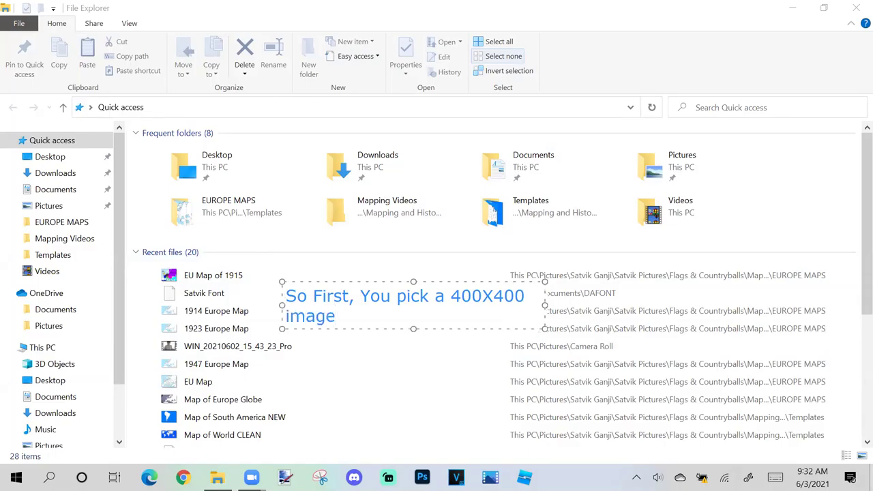
key(BackSpace)
key(BackSpace)
key(BackSpace)
key(BackSpace)
key(BackSpace)
key(BackSpace)
key(BackSpace)
key(BackSpace)
key(BackSpace)
key(BackSpace)
key(BackSpace)
key(BackSpace)
key(BackSpace)
key(BackSpace)
key(BackSpace)
key(BackSpace)
key(BackSpace)
key(BackSpace)
key(BackSpace)
key(BackSpace)
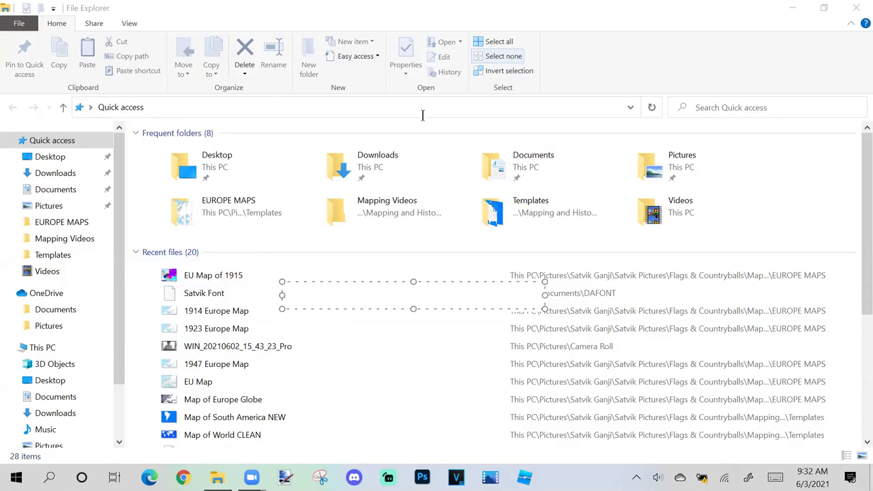
key(Escape)
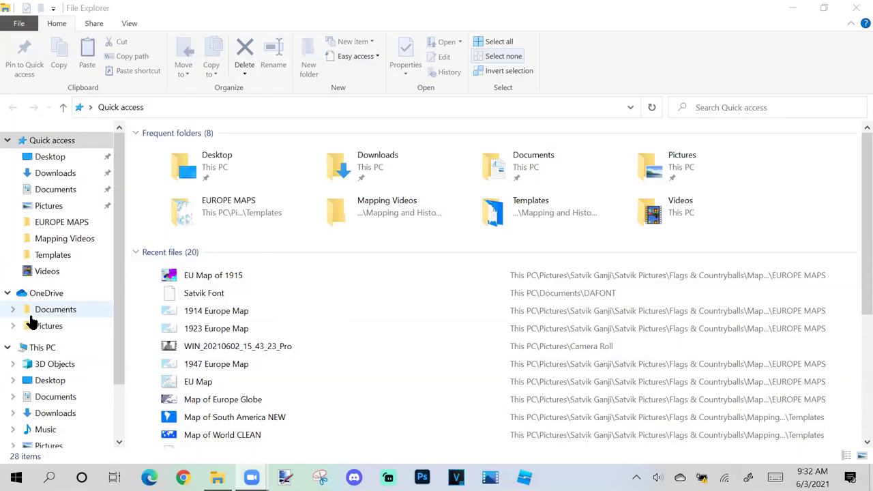
Step: Open the Pictures library and go into the owner's named folder and its personal pictures subfolder
click(41, 365)
click(48, 429)
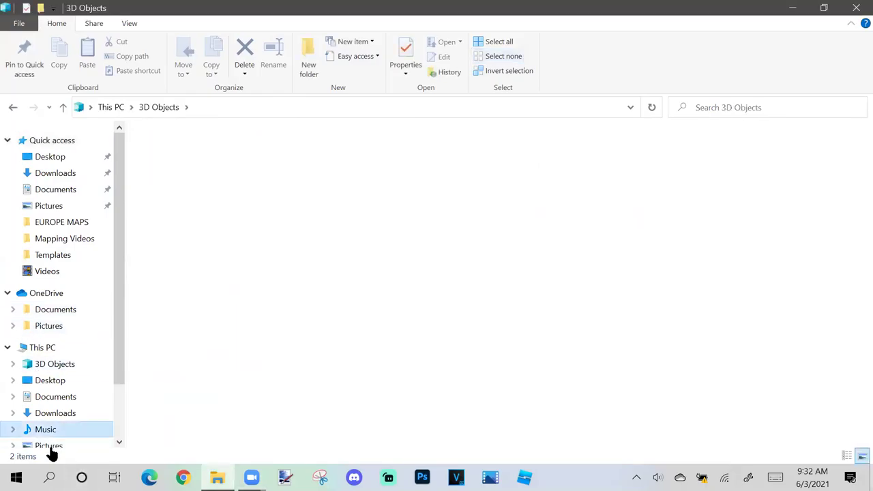
click(47, 445)
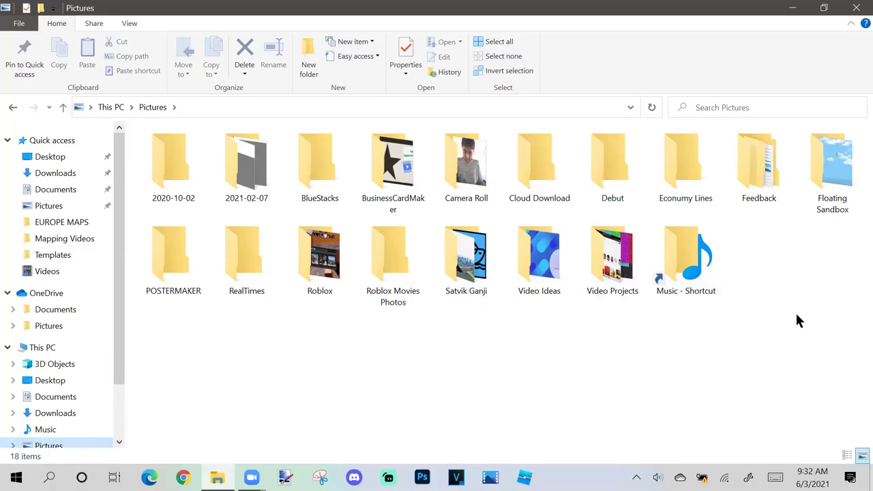
double_click(477, 280)
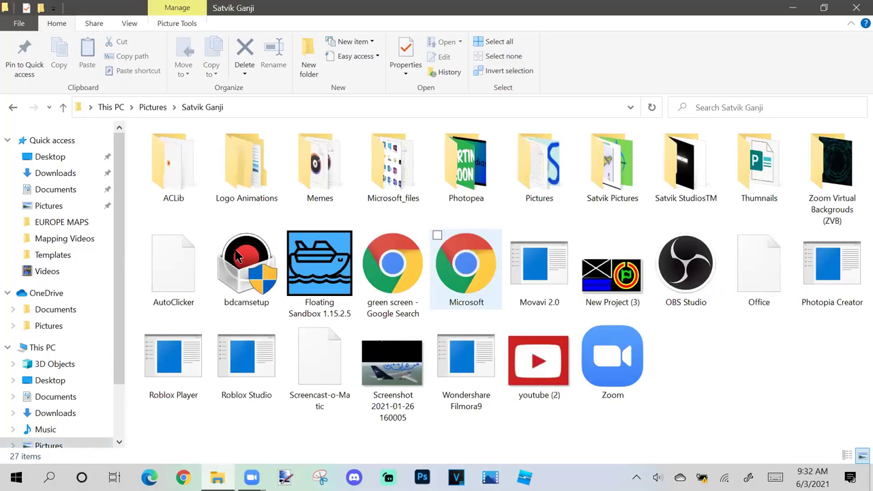
double_click(609, 176)
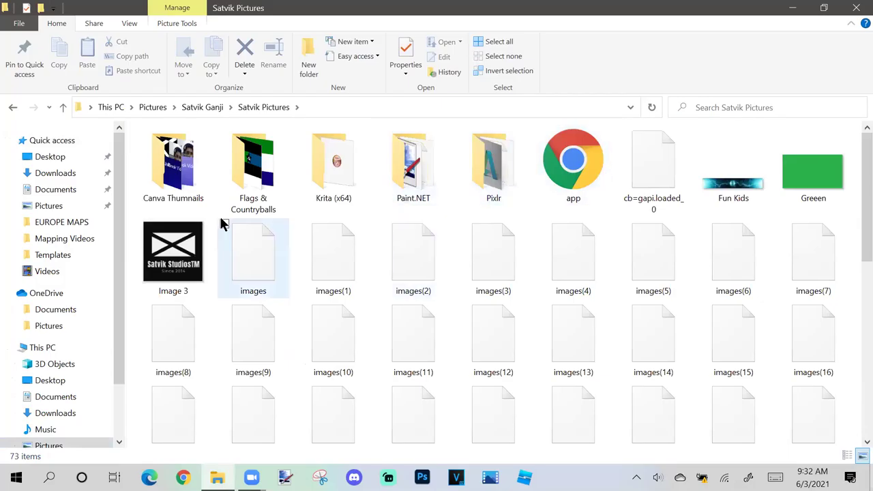
Step: Find the SS 2 image in the folder and open it for viewing
scroll(409, 315, down, 5)
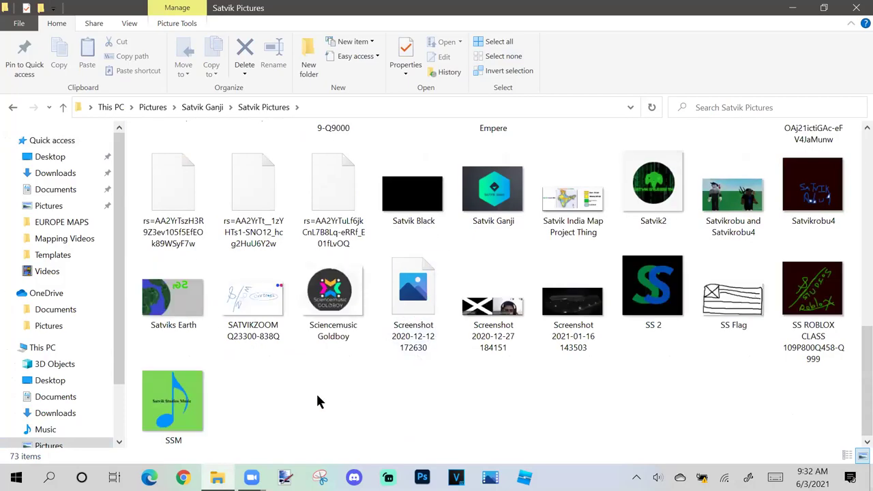
click(650, 291)
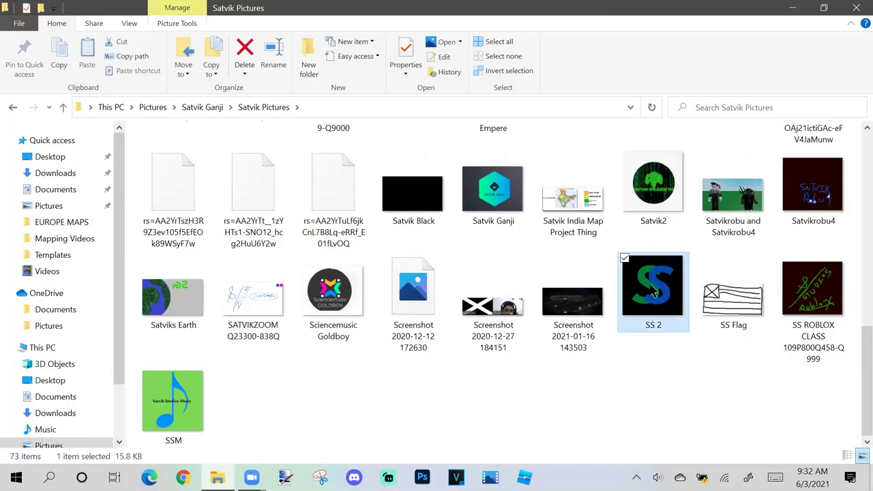
double_click(653, 292)
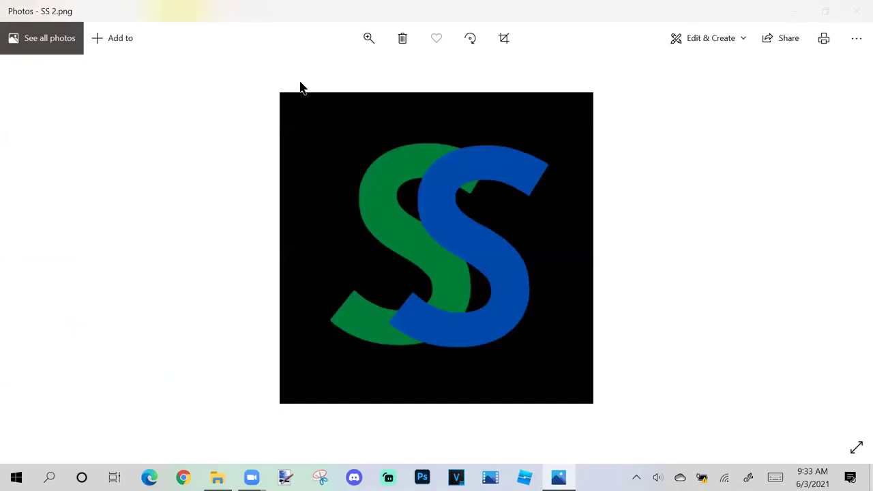
Step: Annotate the photo view with "Pretend I want this image", move the note clear of the picture, and erase it
text(Preten)
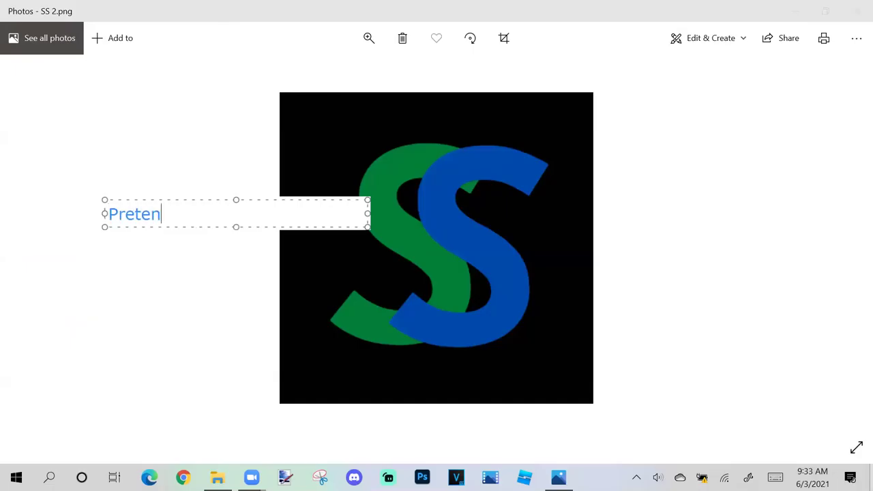
text(d I want )
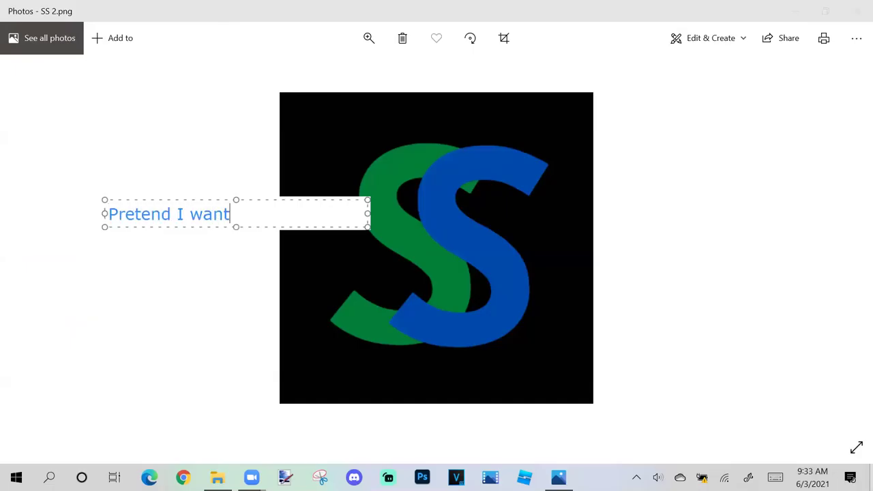
text(this image)
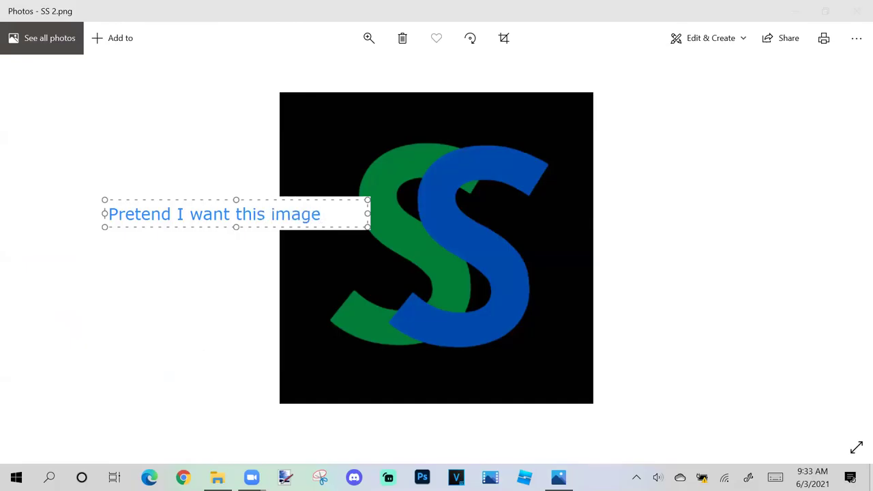
drag(204, 200, 154, 210)
drag(405, 244, 238, 229)
key(BackSpace)
key(BackSpace)
key(BackSpace)
key(BackSpace)
key(BackSpace)
key(BackSpace)
key(BackSpace)
key(BackSpace)
key(BackSpace)
key(BackSpace)
key(BackSpace)
key(BackSpace)
key(BackSpace)
key(BackSpace)
key(BackSpace)
key(BackSpace)
key(BackSpace)
key(BackSpace)
key(BackSpace)
key(BackSpace)
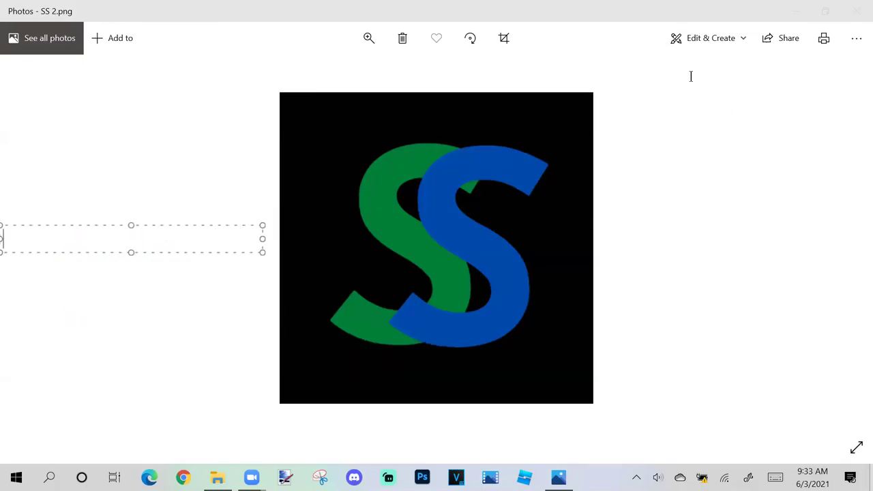
Step: Close the SS 2 image and switch to Chrome with a new tab
click(856, 11)
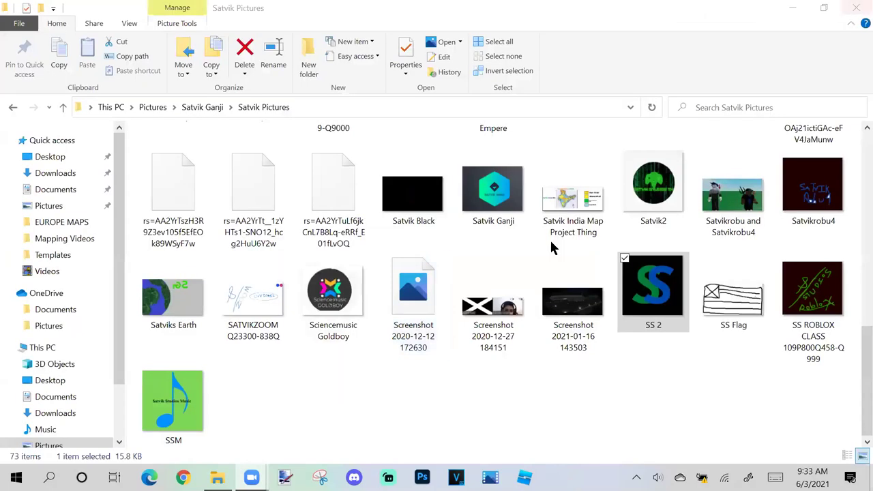
key(Return)
click(183, 478)
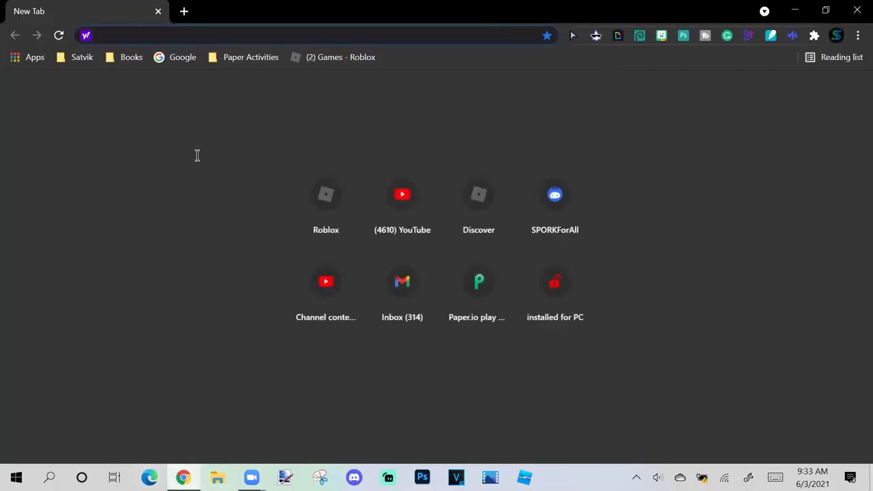
Step: Annotate the new tab page with "Go to studio.youtube.com" and clear the note
click(197, 155)
text(Go to studeo)
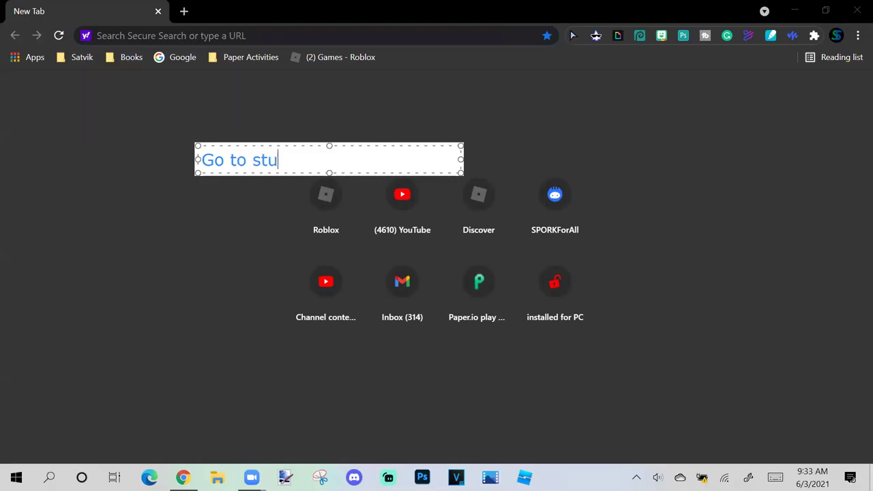
key(BackSpace)
key(BackSpace)
text(io.youtube.com)
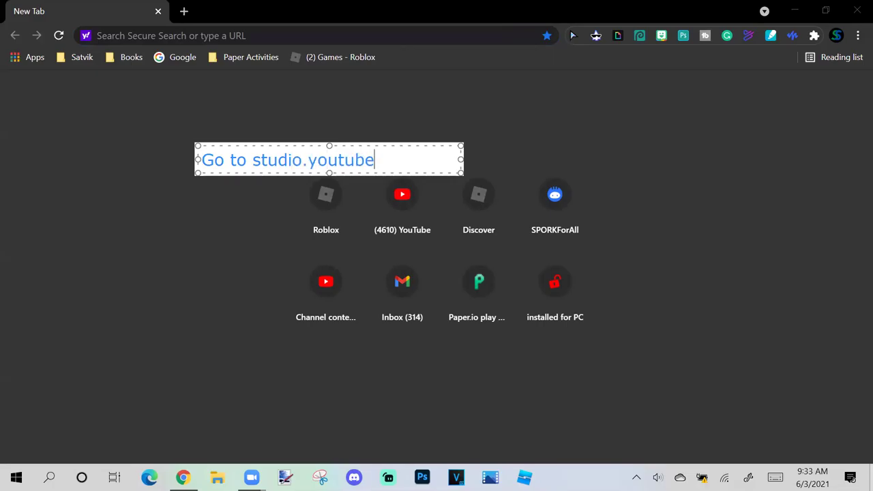
key(BackSpace)
key(ctrl+a)
key(BackSpace)
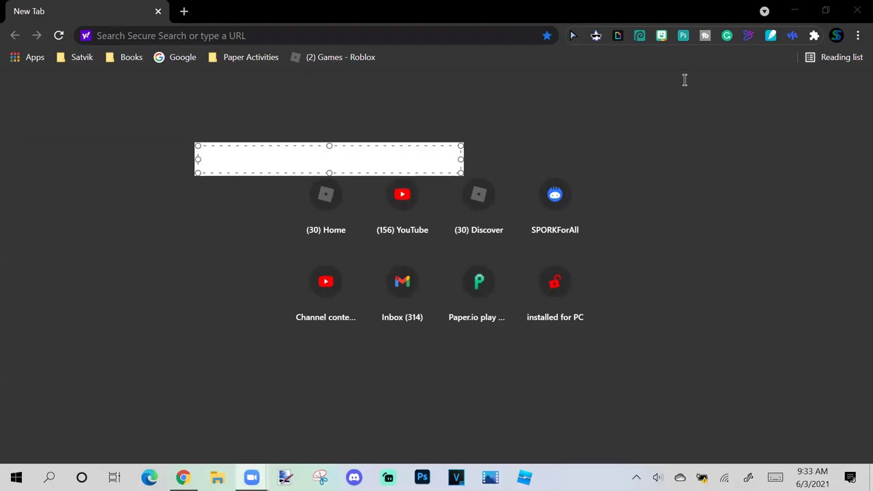
key(Escape)
Step: Load the channel content page of YouTube Studio in the browser
key(alt+Tab)
text(s)
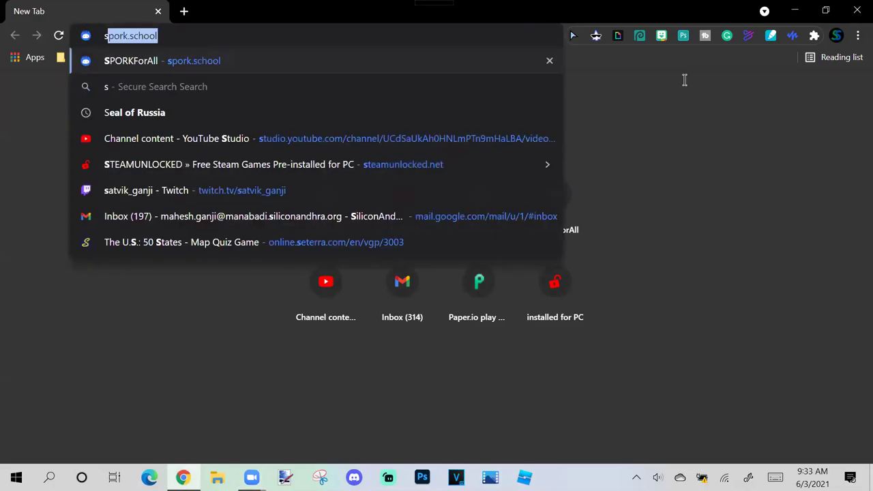
text(t)
key(Return)
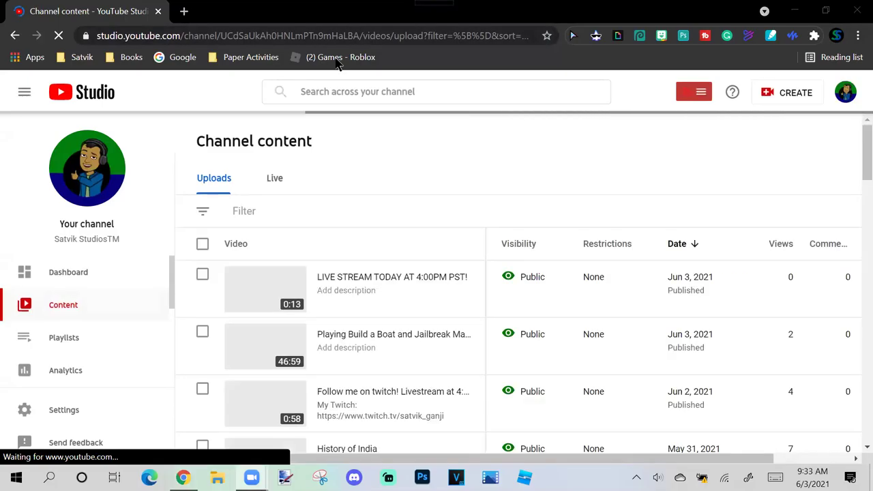
Step: Annotate the channel content page with "Now, find the customizing tool"
click(345, 143)
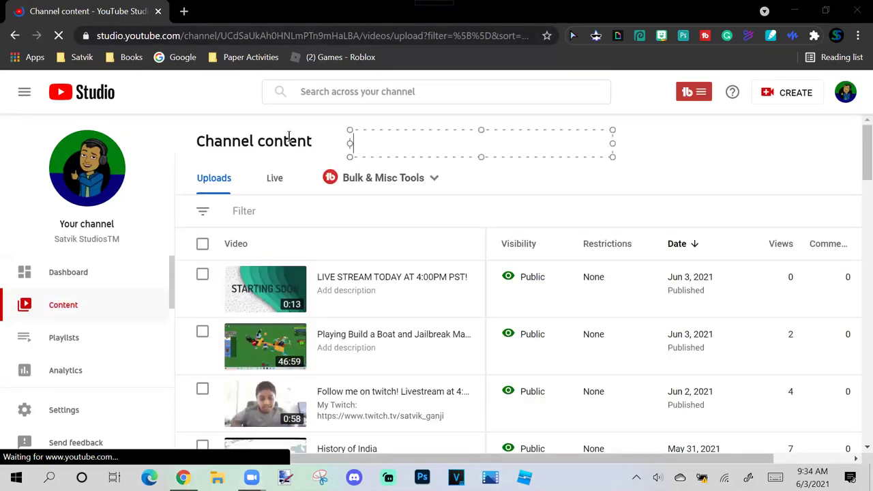
text(Now)
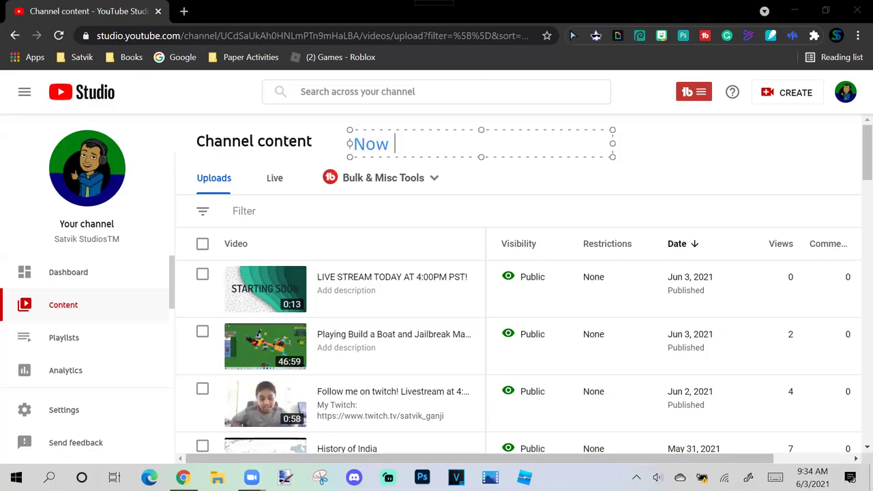
key(BackSpace)
text(, find the customizing)
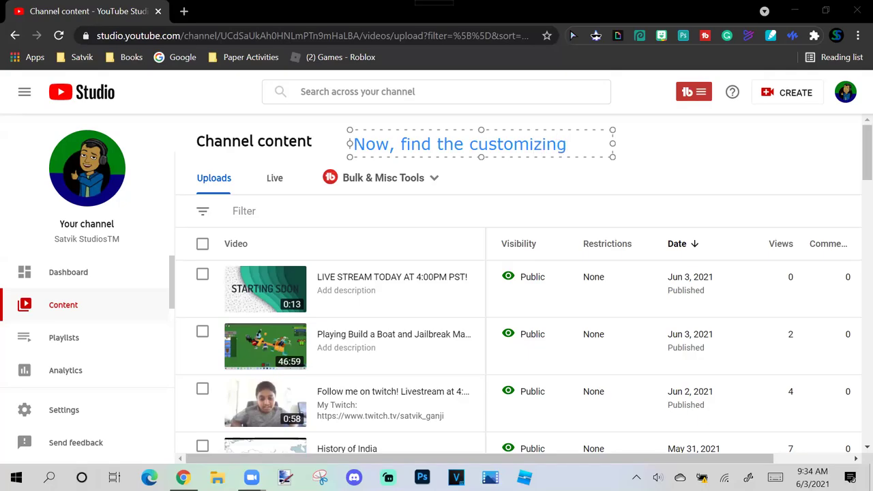
text( tool)
Step: Open the channel's Customization page in YouTube Studio
scroll(63, 307, down, 3)
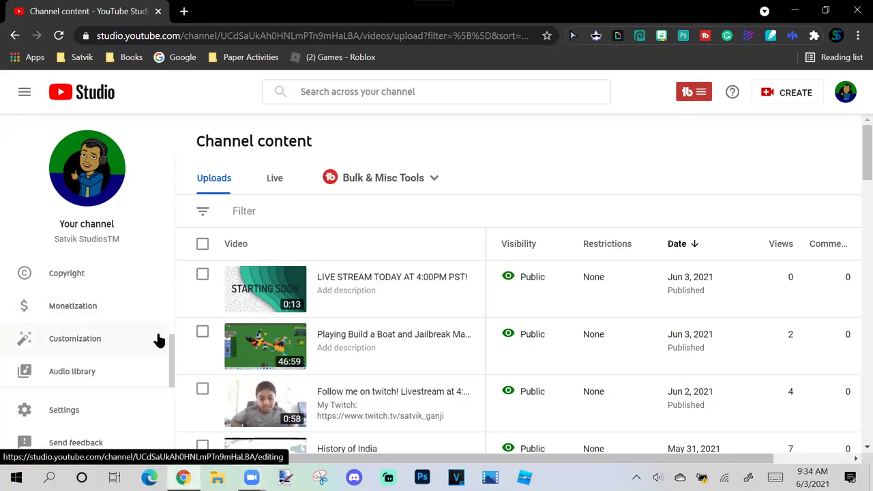
click(159, 340)
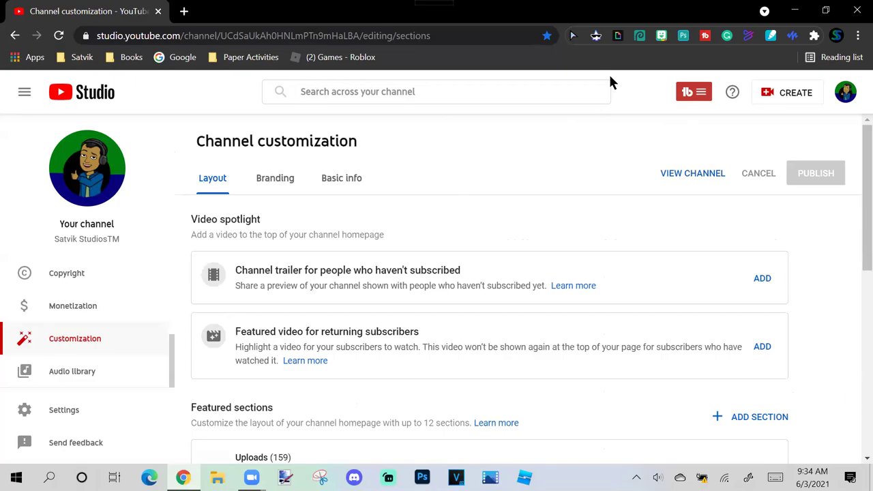
Step: Annotate the channel customization page with "Go to Branding Section" and erase the note
click(440, 239)
text(Go to Br)
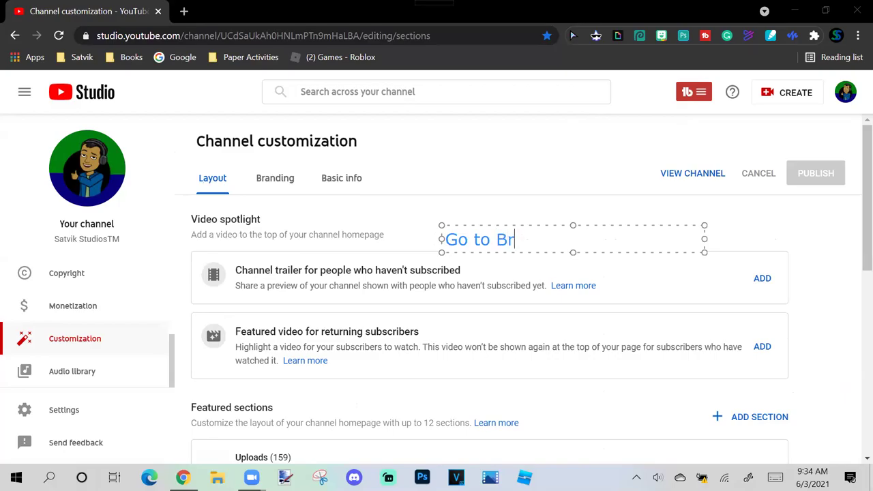
text(anding )
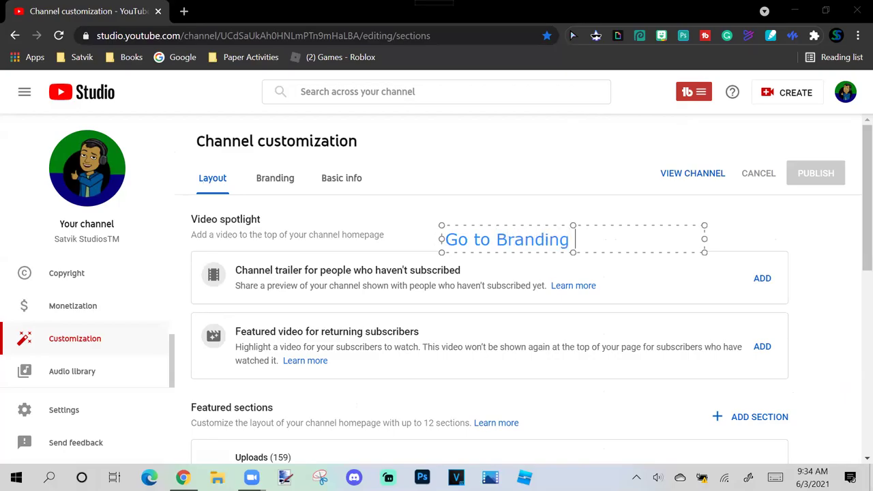
text(Section)
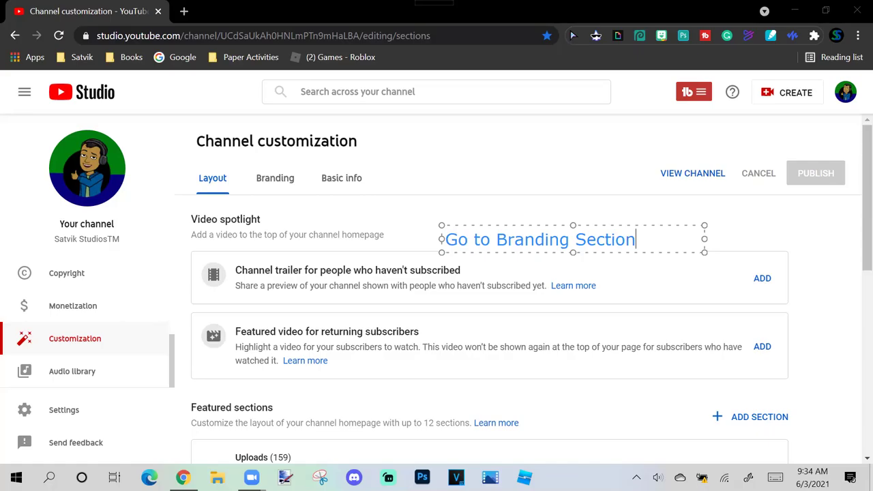
key(BackSpace)
key(BackSpace)
key(BackSpace)
key(BackSpace)
key(BackSpace)
key(BackSpace)
key(BackSpace)
key(BackSpace)
key(BackSpace)
key(BackSpace)
key(BackSpace)
key(BackSpace)
key(BackSpace)
key(BackSpace)
key(BackSpace)
key(BackSpace)
key(BackSpace)
key(BackSpace)
key(BackSpace)
key(BackSpace)
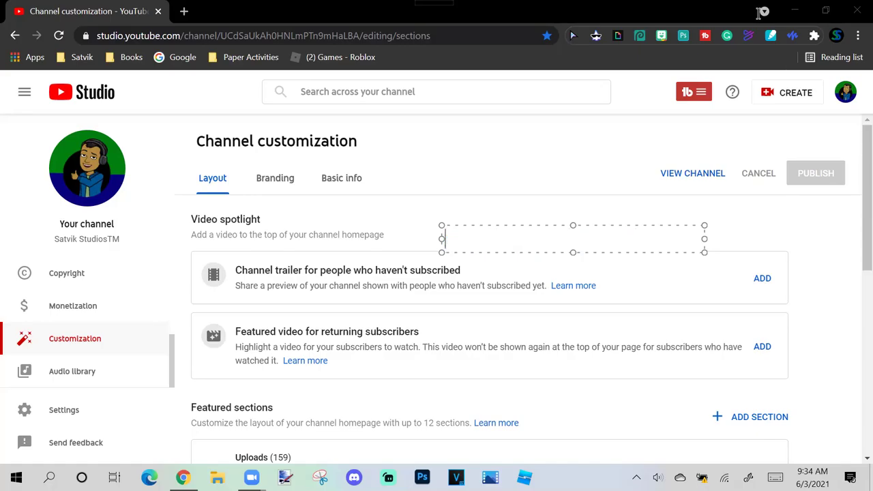
key(Escape)
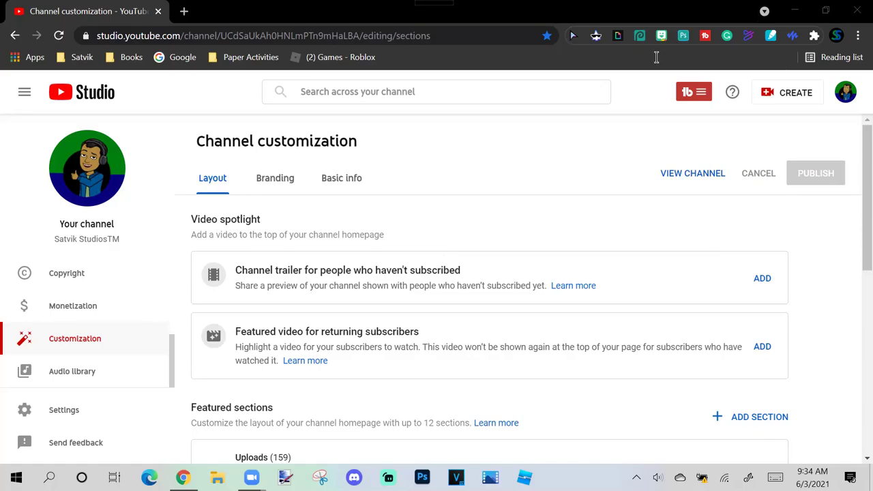
Step: Open the Branding settings of the channel and bring the profile picture and banner image options into view
click(292, 178)
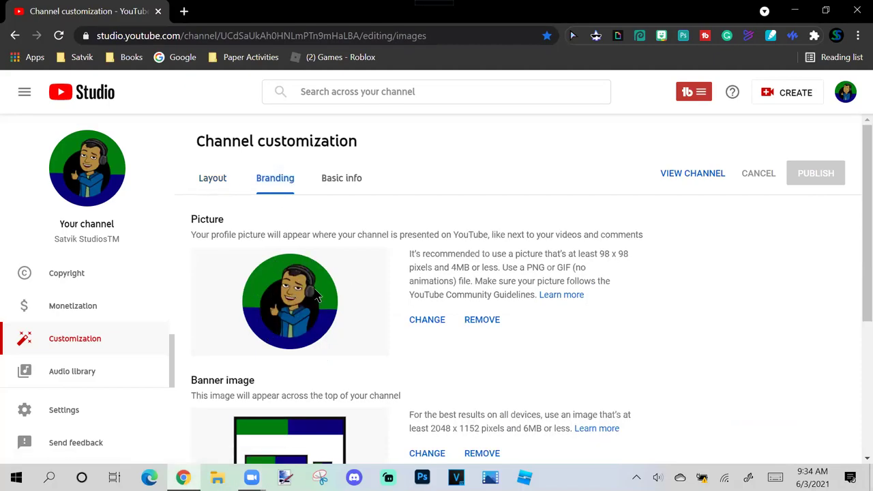
scroll(314, 273, down, 2)
scroll(436, 218, up, 1)
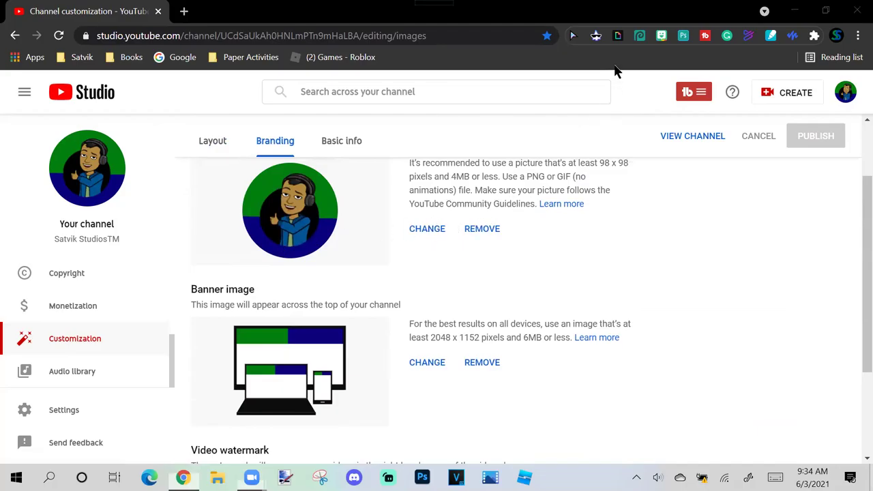
Step: Annotate the Branding settings with "Click Change" and erase the note
text(Click Ca)
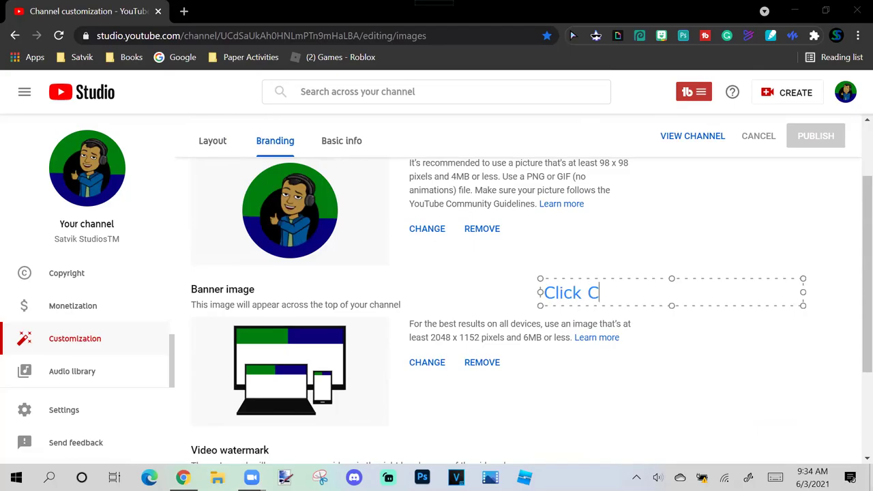
key(BackSpace)
text(hange)
key(BackSpace)
key(BackSpace)
key(BackSpace)
key(BackSpace)
key(BackSpace)
key(BackSpace)
key(BackSpace)
key(BackSpace)
key(BackSpace)
key(BackSpace)
key(BackSpace)
key(BackSpace)
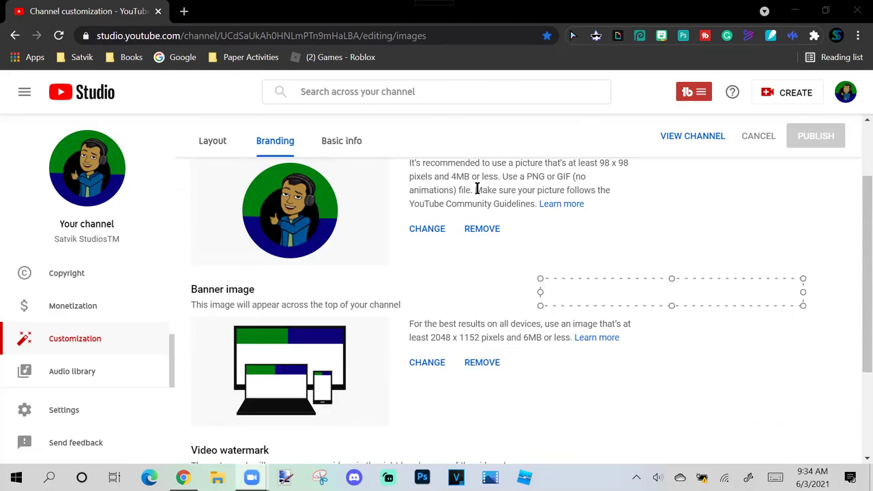
Step: Start changing the channel's profile picture and browse to the owner's personal folder inside Pictures
click(435, 231)
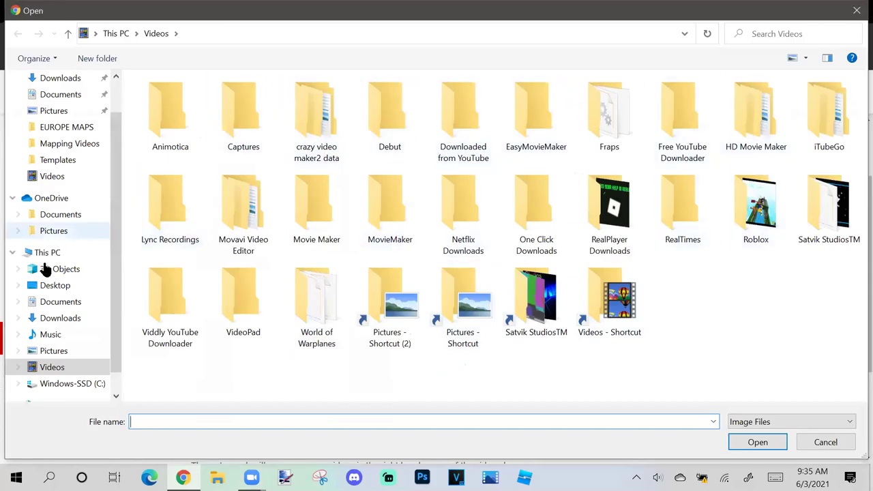
click(35, 353)
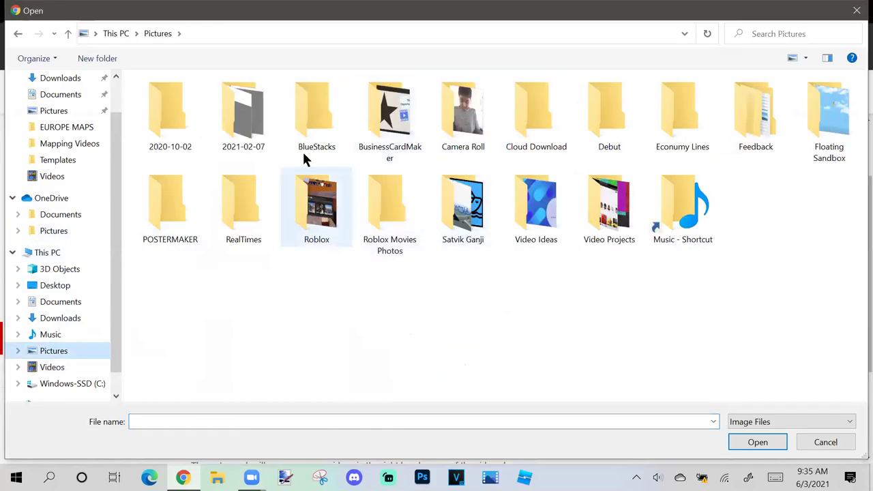
click(450, 221)
double_click(450, 221)
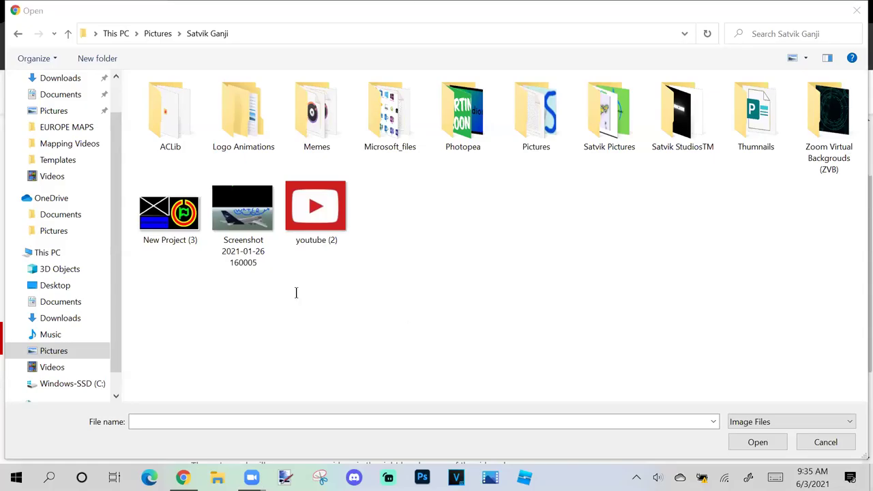
Step: Annotate the image file chooser with "Find the Image" and remove the note
click(406, 325)
text(Find the IM)
key(BackSpace)
text(mage)
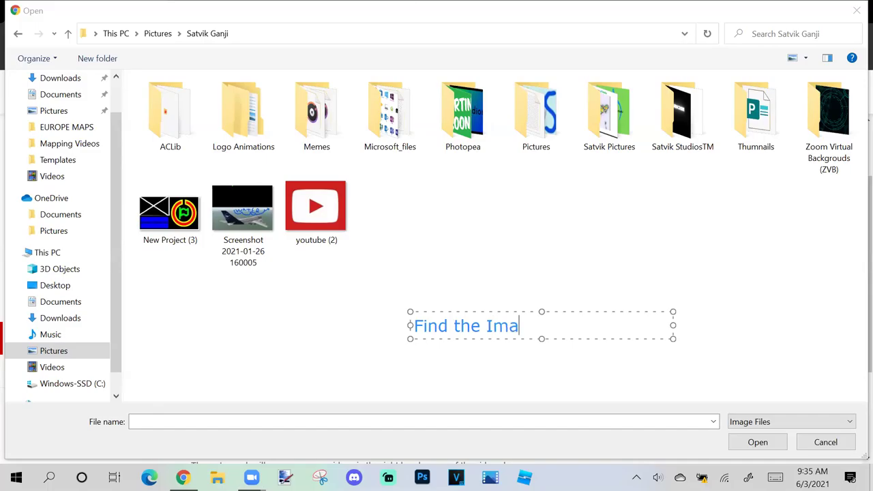
key(BackSpace)
key(BackSpace)
key(BackSpace)
key(BackSpace)
key(BackSpace)
key(BackSpace)
key(BackSpace)
key(BackSpace)
key(BackSpace)
key(BackSpace)
key(BackSpace)
key(BackSpace)
key(BackSpace)
key(BackSpace)
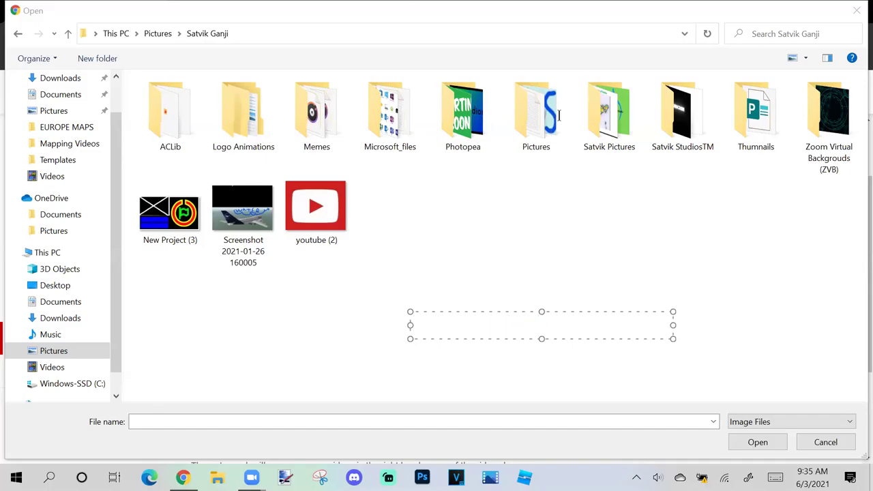
key(Escape)
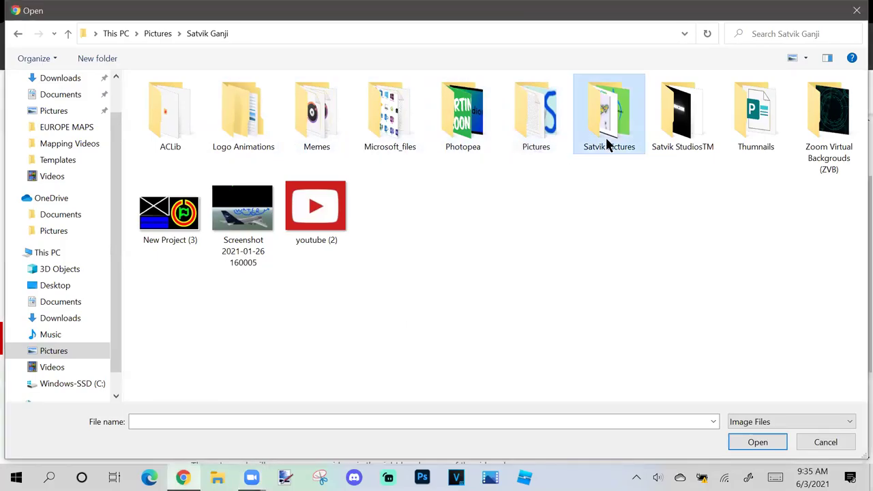
Step: Load the green and blue double-S logo from the owner's pictures subfolder as the new profile picture
double_click(606, 142)
double_click(579, 309)
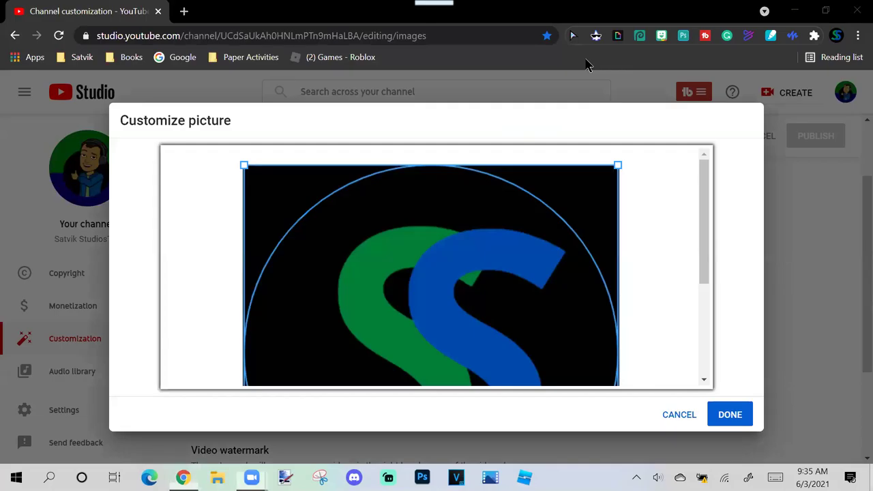
Step: Annotate the picture crop view with "Now crop the image to your desired" and erase the note
click(368, 250)
text(Now crop the)
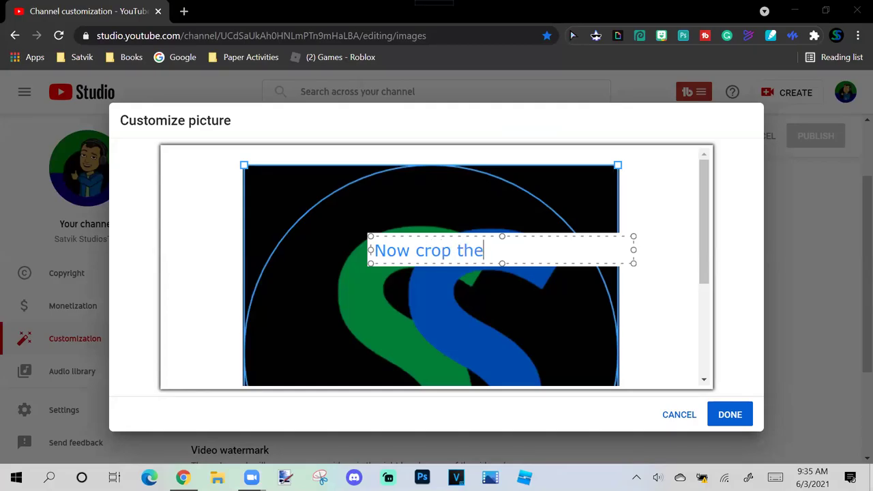
text( image to)
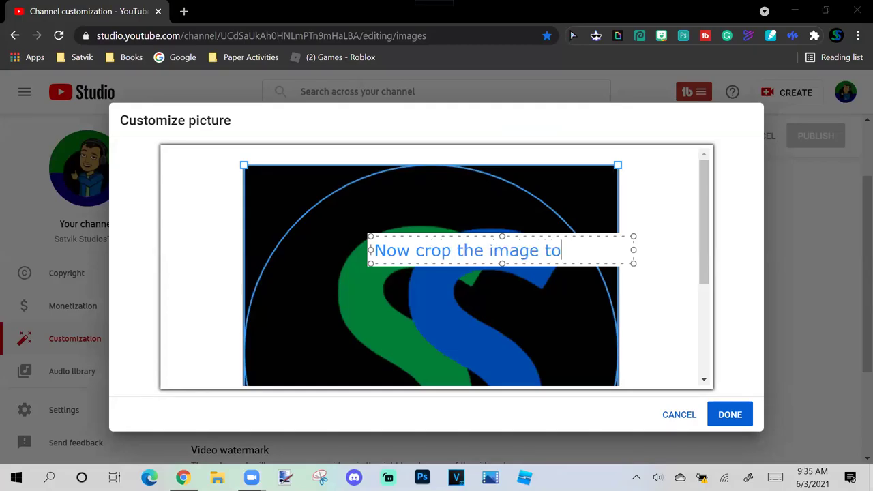
text( your desi)
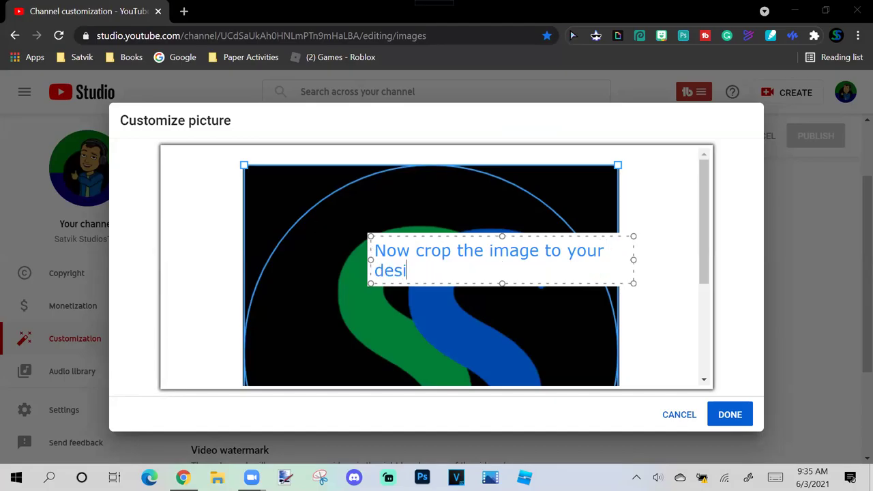
text(red)
key(BackSpace)
key(BackSpace)
key(BackSpace)
key(BackSpace)
key(BackSpace)
key(BackSpace)
key(BackSpace)
key(BackSpace)
key(BackSpace)
key(BackSpace)
key(BackSpace)
key(BackSpace)
key(BackSpace)
key(BackSpace)
key(BackSpace)
key(BackSpace)
key(BackSpace)
key(BackSpace)
key(BackSpace)
key(BackSpace)
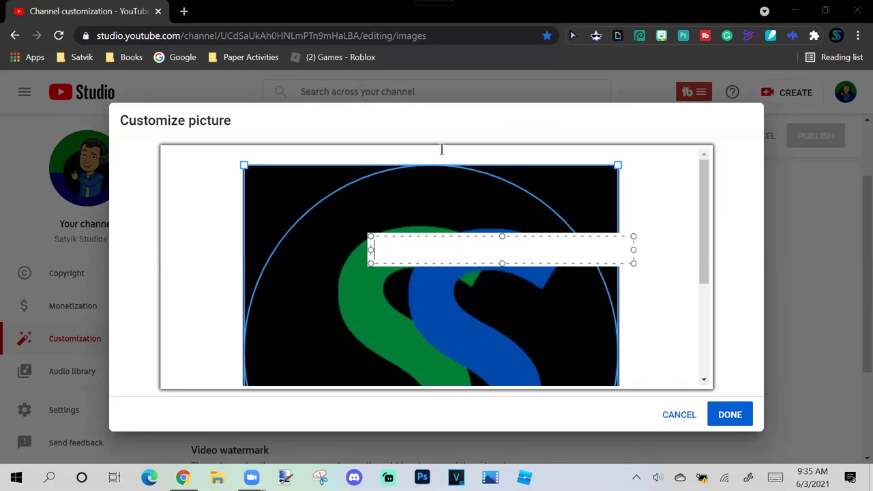
click(516, 220)
Step: Annotate the lower part of the picture crop view with "Then click done" and erase the note
scroll(486, 282, down, 5)
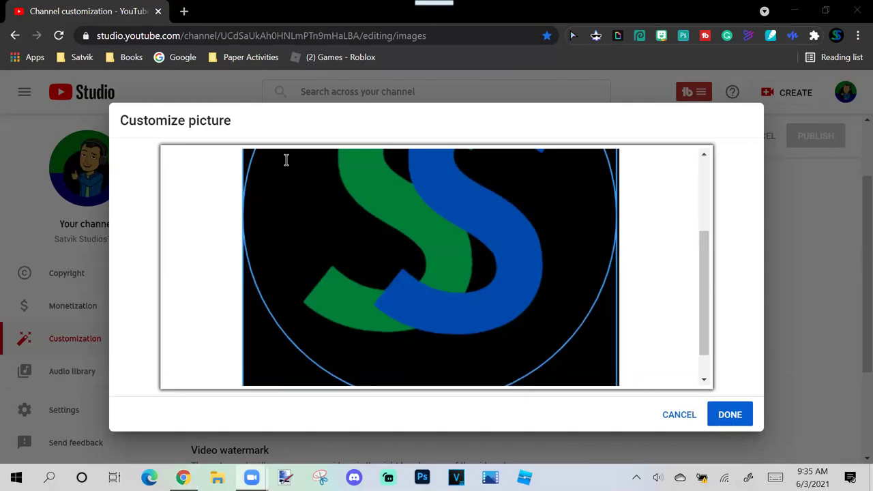
click(270, 184)
text(Then click done)
key(BackSpace)
key(BackSpace)
key(BackSpace)
key(BackSpace)
key(BackSpace)
key(BackSpace)
key(BackSpace)
key(BackSpace)
key(BackSpace)
key(BackSpace)
key(BackSpace)
key(BackSpace)
key(BackSpace)
key(BackSpace)
key(BackSpace)
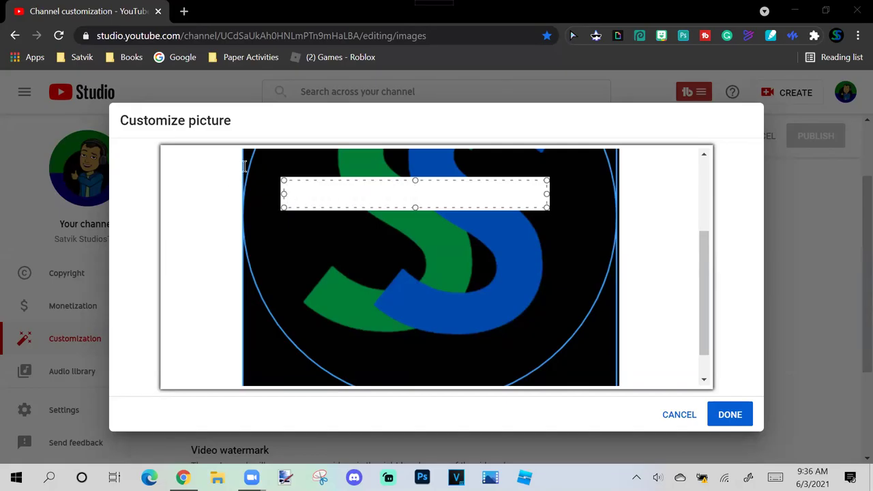
Step: Accept the full-image crop of the double-S logo for the profile picture
click(725, 415)
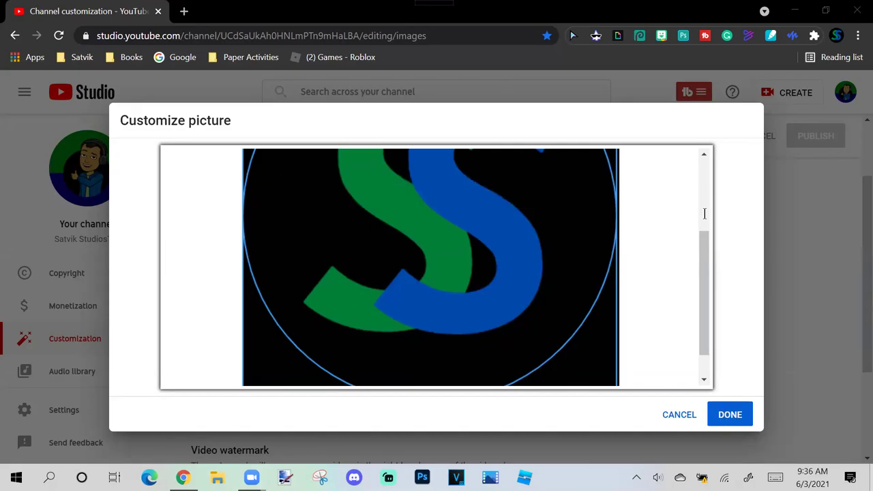
click(735, 419)
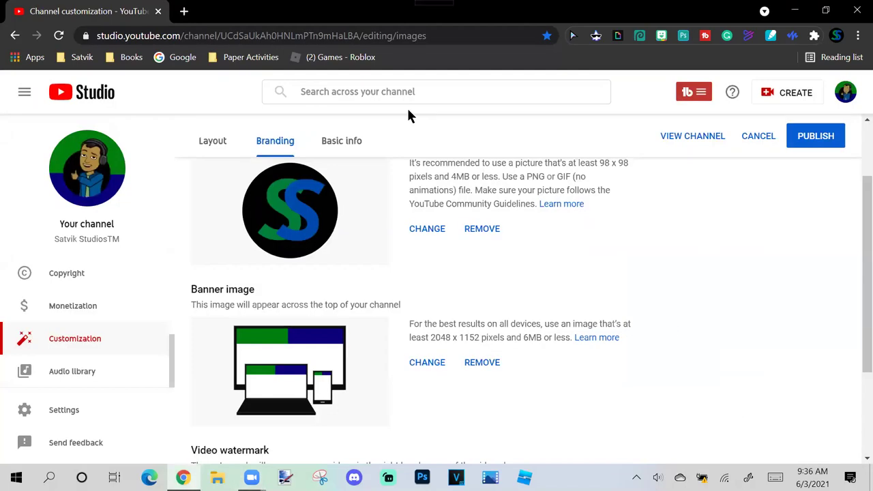
Step: Annotate the Branding settings with "Then click publish" and erase the note
click(329, 223)
text(T)
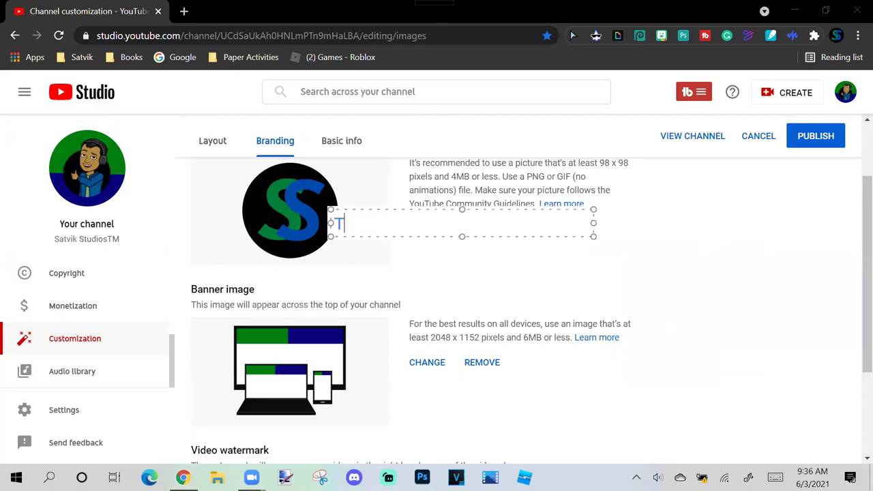
text(hen click publ)
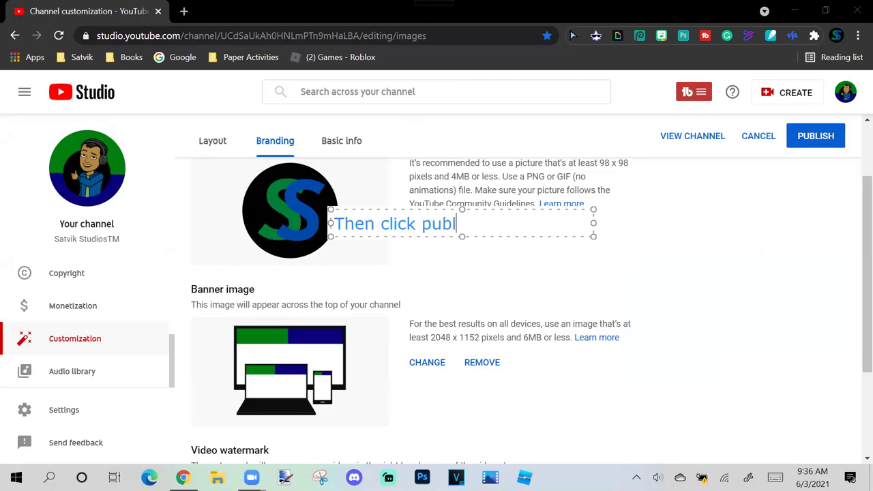
text(ish)
key(BackSpace)
key(BackSpace)
key(BackSpace)
key(BackSpace)
key(BackSpace)
key(BackSpace)
key(BackSpace)
key(BackSpace)
key(BackSpace)
key(BackSpace)
key(BackSpace)
key(BackSpace)
key(BackSpace)
key(BackSpace)
key(BackSpace)
key(BackSpace)
key(BackSpace)
key(BackSpace)
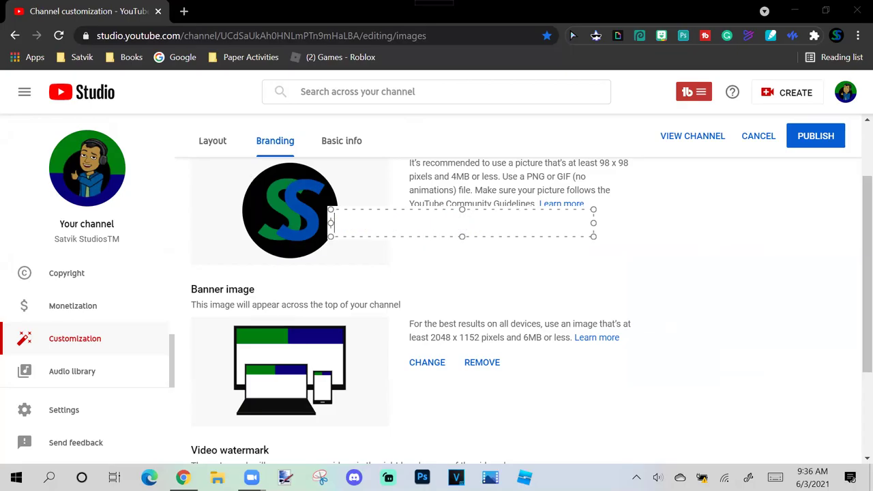
Step: Publish the new profile picture and open the public channel page
click(804, 136)
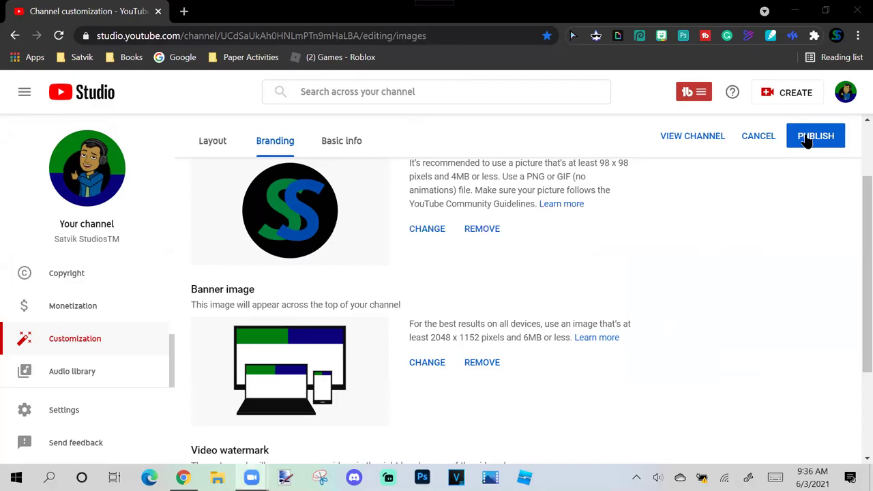
click(804, 138)
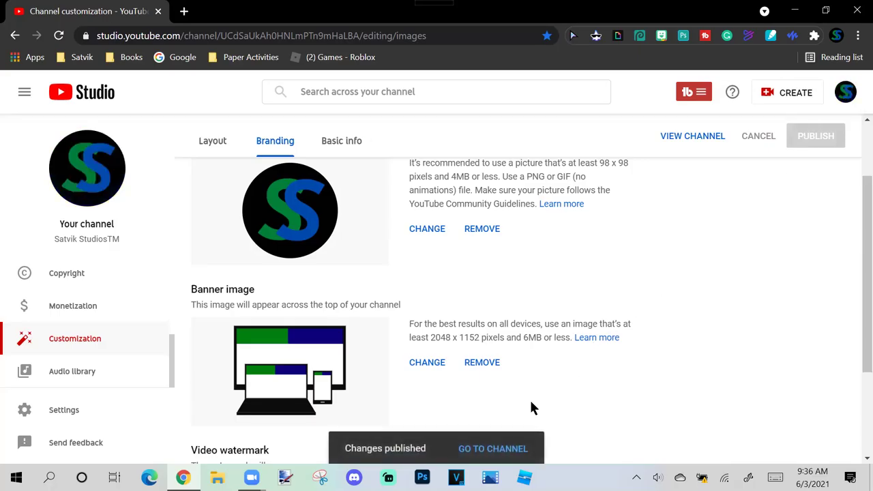
click(489, 448)
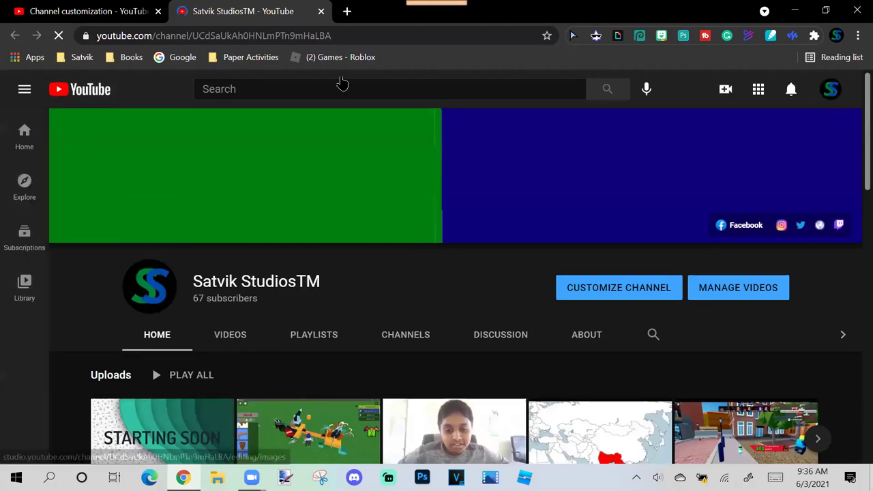
Step: Annotate the channel page with "And there you go!" and remove the note
click(345, 275)
text(And there)
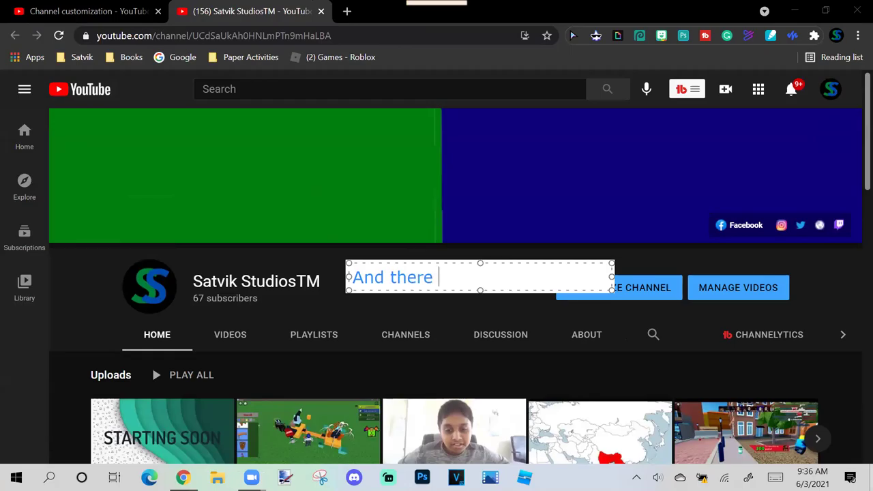
text( you go!)
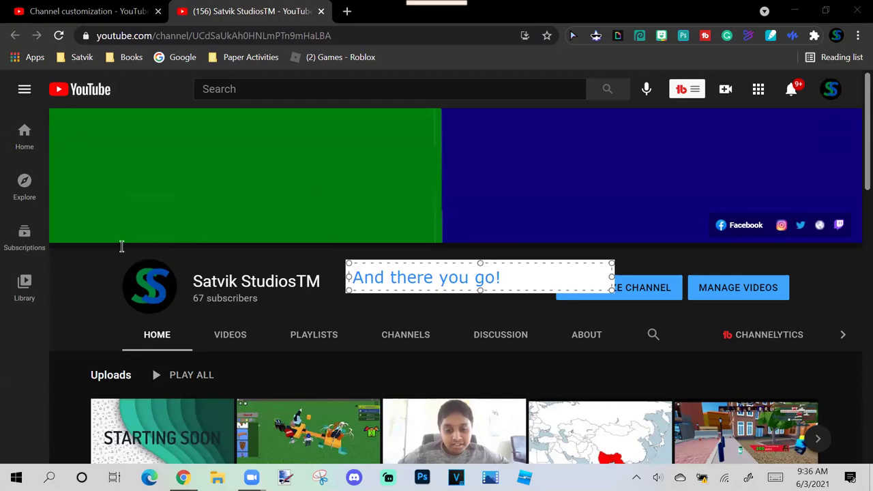
key(BackSpace)
key(BackSpace)
key(BackSpace)
key(BackSpace)
key(BackSpace)
key(BackSpace)
key(BackSpace)
key(BackSpace)
key(BackSpace)
key(BackSpace)
key(BackSpace)
key(BackSpace)
key(BackSpace)
key(BackSpace)
key(BackSpace)
key(BackSpace)
key(BackSpace)
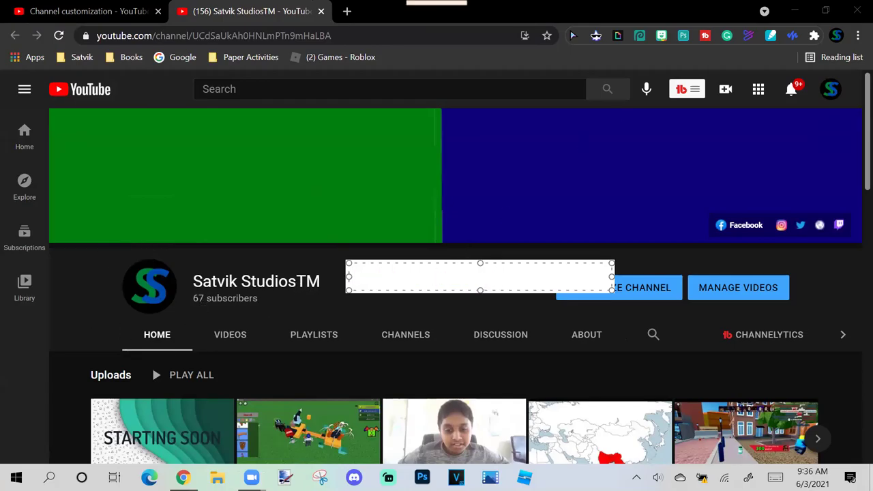
key(Escape)
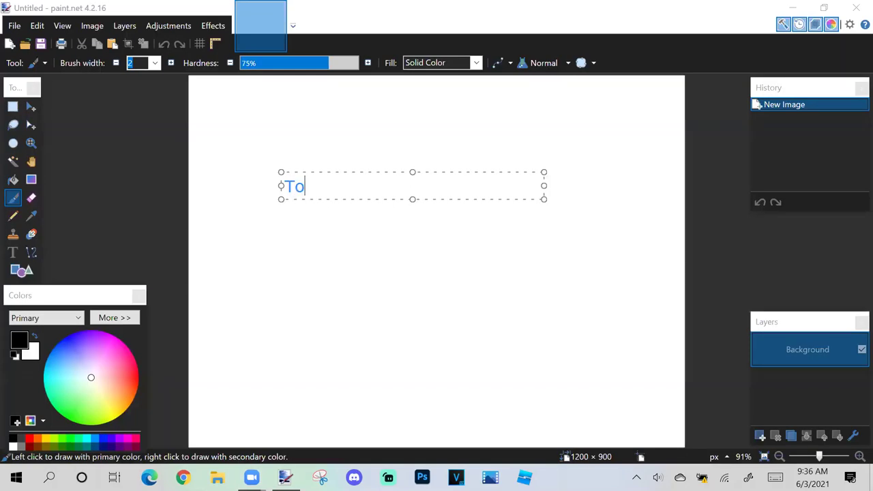
Step: Annotate the blank canvas with "To make a image, go to paint.net"
text(make)
key(BackSpace)
key(BackSpace)
key(BackSpace)
text(make a )
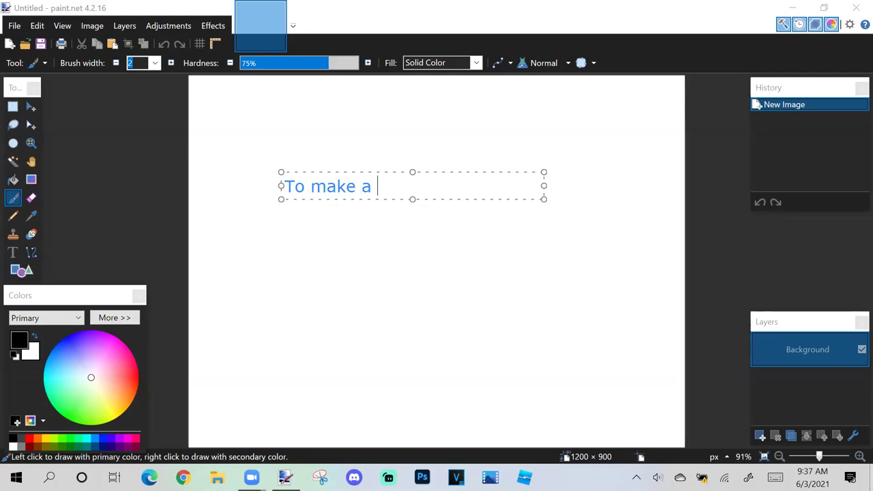
text(image, go t)
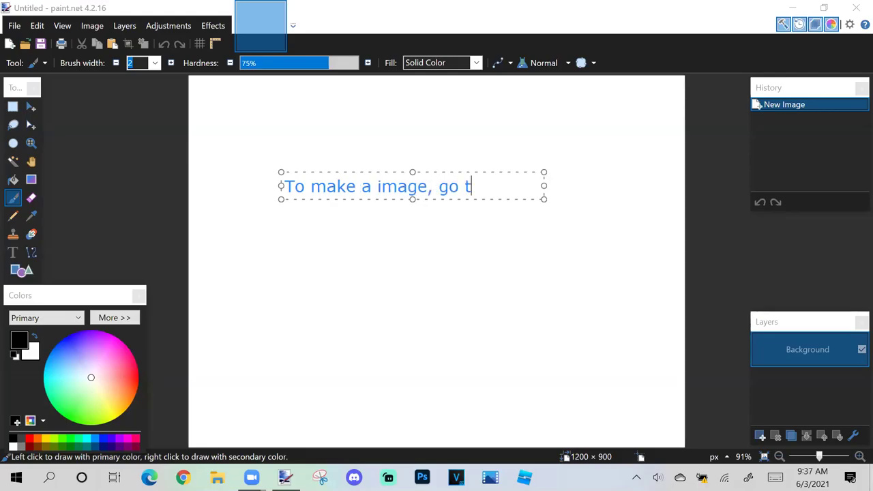
text(o pa)
key(BackSpace)
text(aint.net )
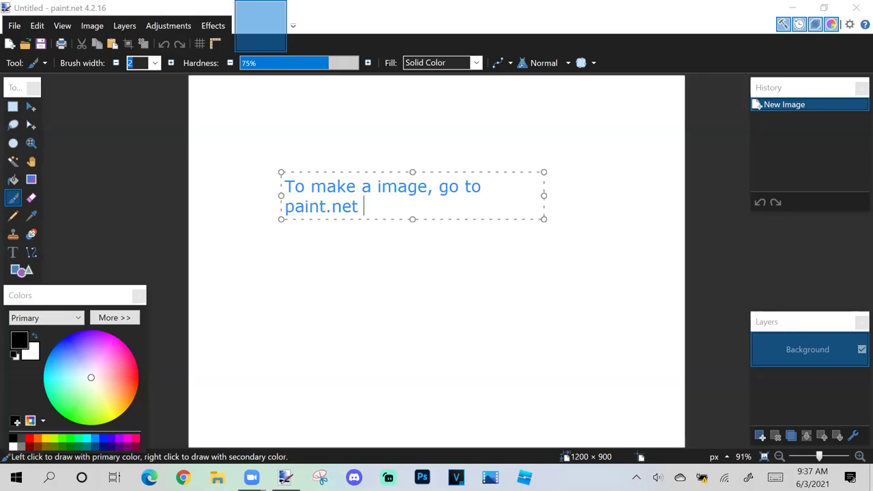
Step: Extend the canvas note with ", use the DotPDN for this case"
text(or)
key(BackSpace)
key(BackSpace)
key(BackSpace)
text(, you will)
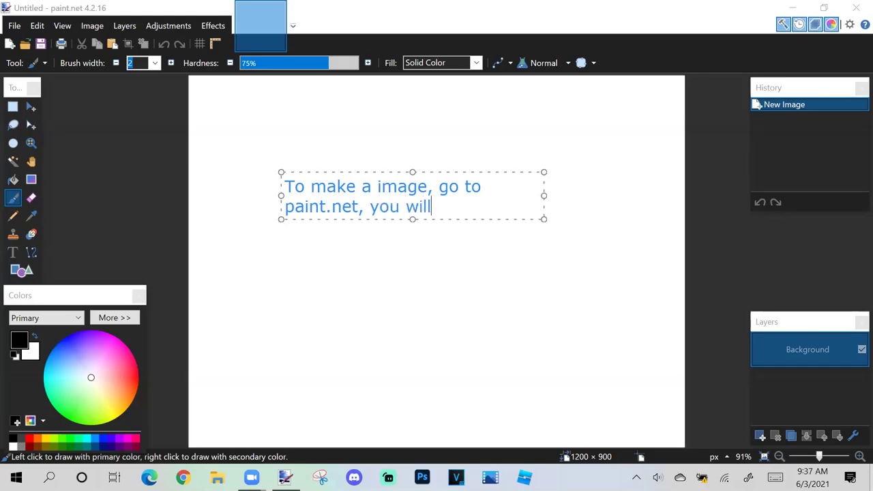
key(BackSpace)
key(BackSpace)
key(BackSpace)
key(BackSpace)
key(BackSpace)
key(BackSpace)
key(BackSpace)
key(BackSpace)
text(use the )
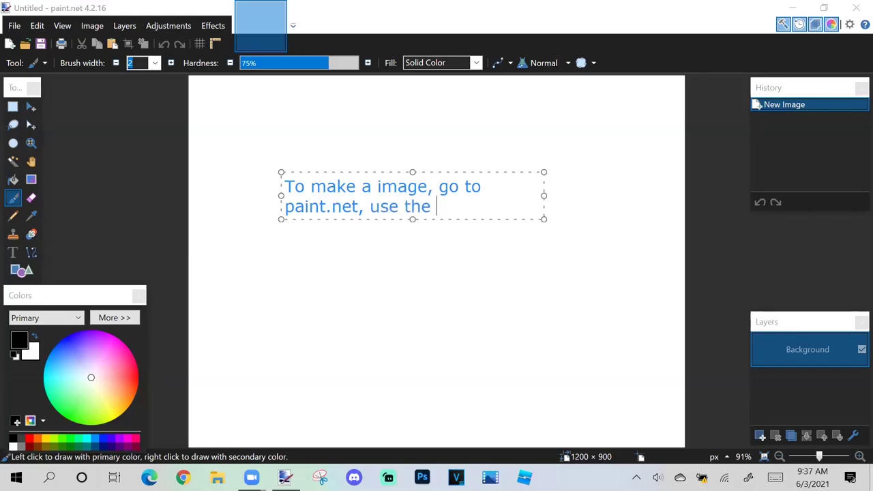
text(DotPN)
key(BackSpace)
text(DN for)
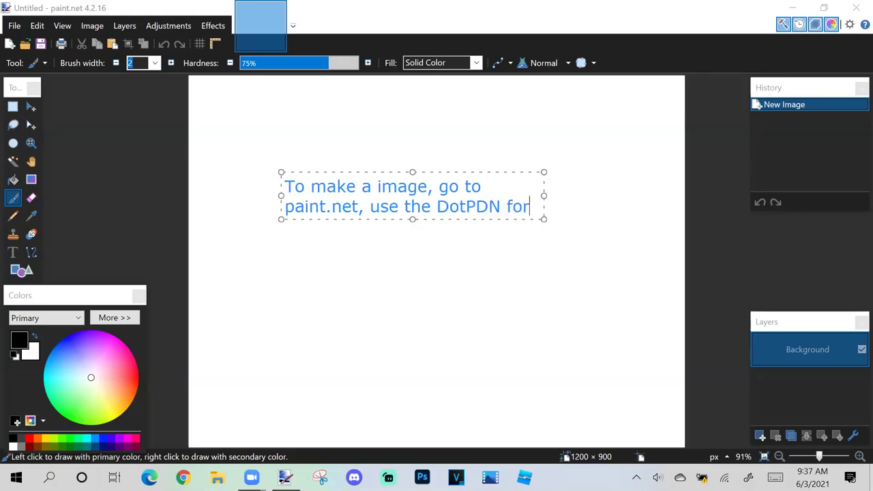
text( this )
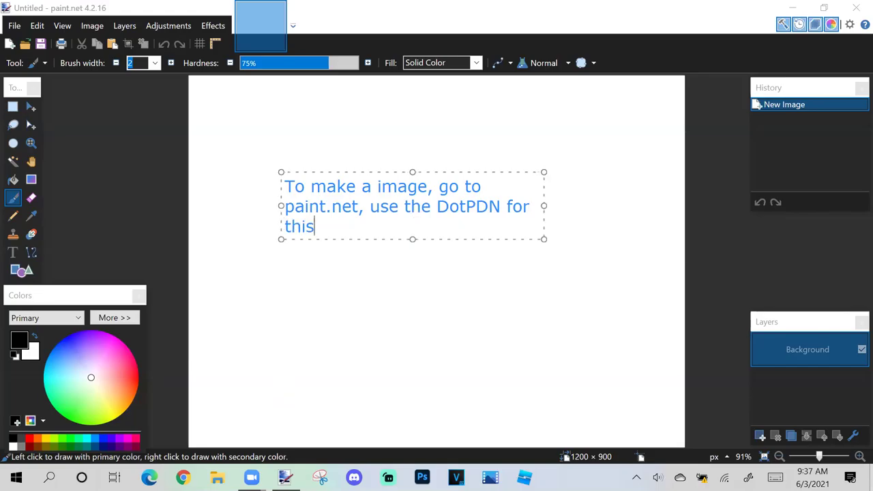
text(case)
Step: Erase the whole note about making an image from the canvas
key(BackSpace)
key(BackSpace)
key(BackSpace)
key(BackSpace)
key(BackSpace)
key(BackSpace)
key(BackSpace)
key(BackSpace)
key(BackSpace)
key(BackSpace)
key(BackSpace)
key(BackSpace)
key(BackSpace)
key(BackSpace)
key(BackSpace)
key(BackSpace)
key(BackSpace)
key(BackSpace)
key(BackSpace)
key(BackSpace)
key(BackSpace)
key(BackSpace)
key(BackSpace)
key(BackSpace)
key(BackSpace)
key(BackSpace)
key(BackSpace)
key(BackSpace)
key(BackSpace)
key(BackSpace)
key(BackSpace)
key(BackSpace)
key(BackSpace)
key(BackSpace)
key(BackSpace)
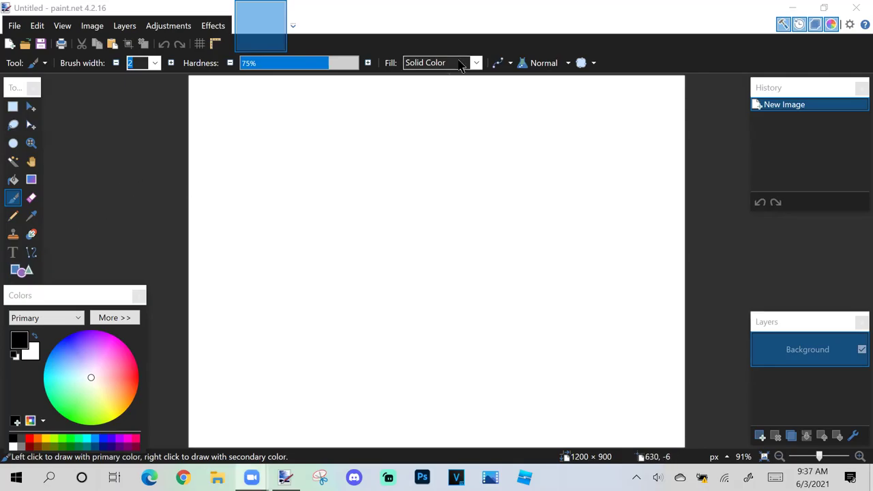
Step: Annotate the blank canvas with "Here is a example" and erase the note
text(Here)
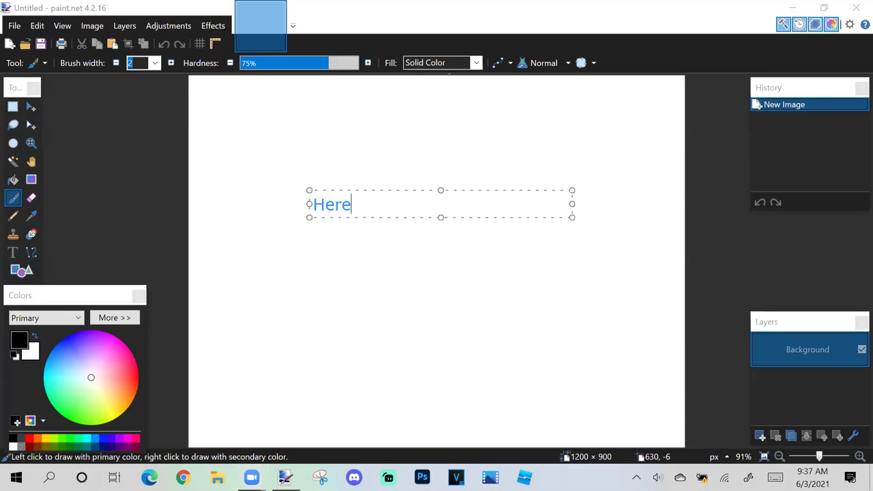
text( is a example)
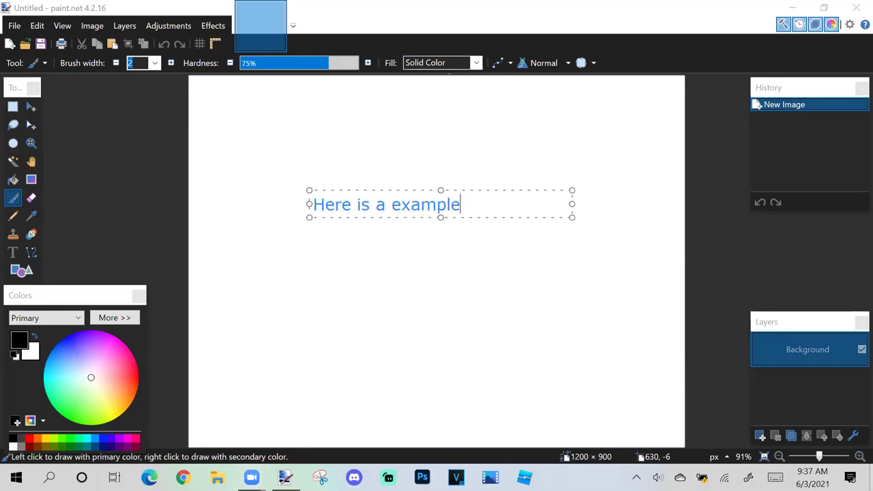
key(BackSpace)
key(BackSpace)
key(BackSpace)
key(BackSpace)
key(BackSpace)
key(BackSpace)
key(BackSpace)
key(BackSpace)
key(BackSpace)
key(BackSpace)
key(BackSpace)
key(BackSpace)
key(BackSpace)
key(BackSpace)
key(BackSpace)
key(BackSpace)
key(BackSpace)
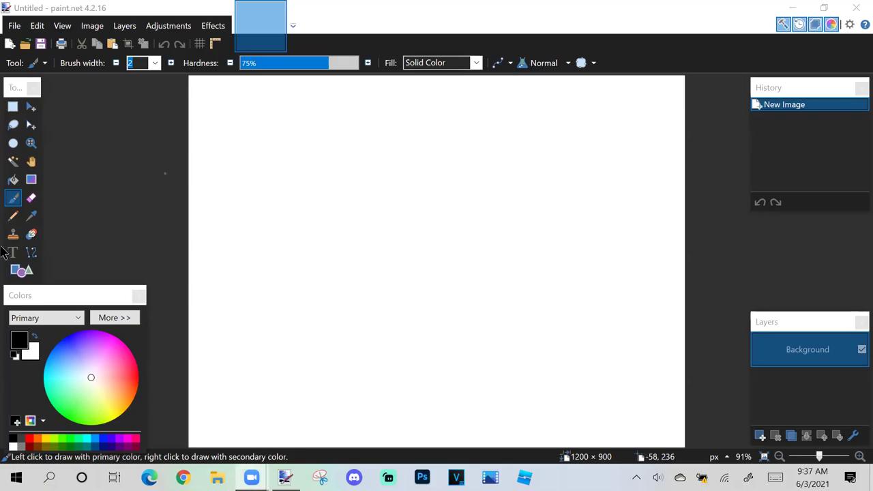
Step: Draw a dark green diagonal line from the canvas's lower-left to its upper-right corner and fill the area above it with the same green
click(69, 444)
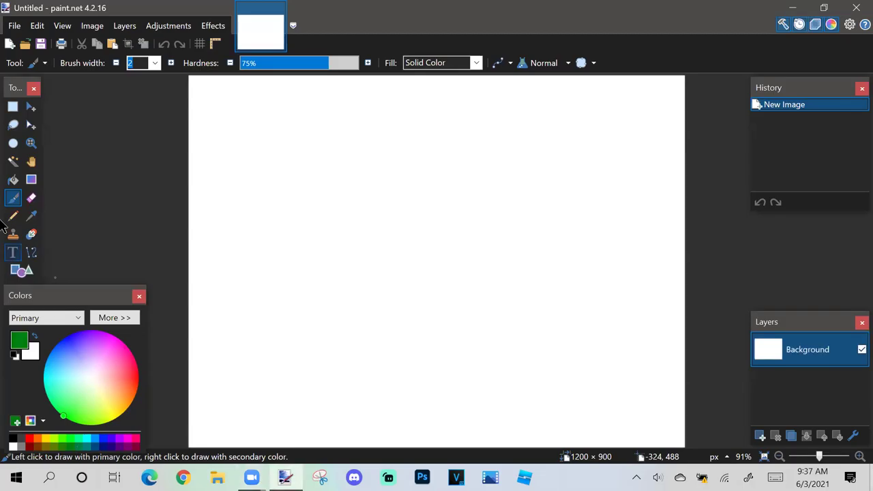
click(31, 252)
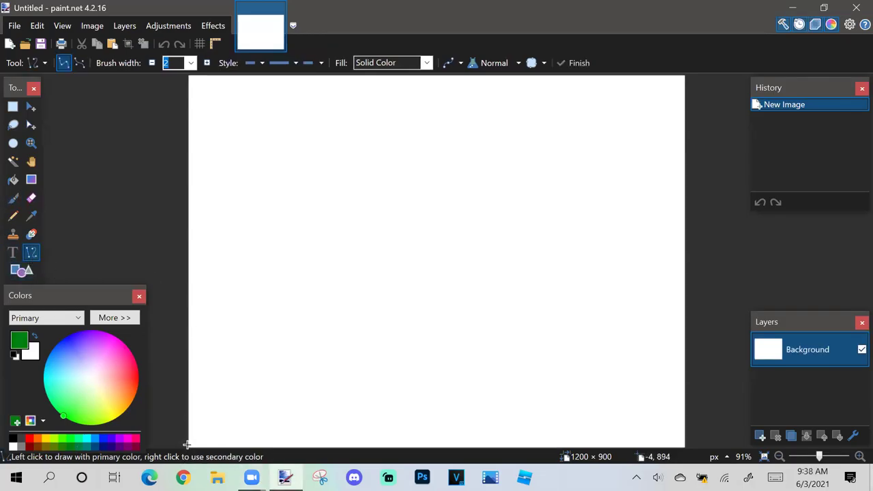
mouse_move(205, 435)
mouse_down()
mouse_move(618, 109)
mouse_move(703, 64)
mouse_up()
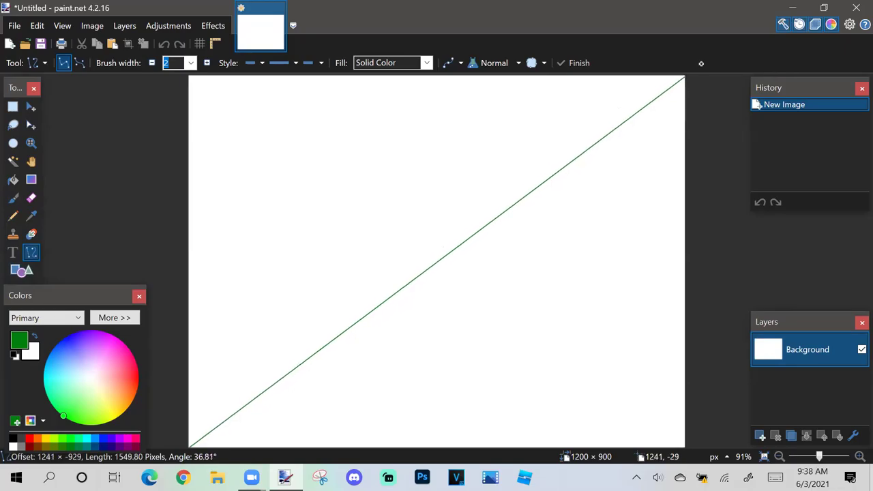
click(12, 179)
click(242, 189)
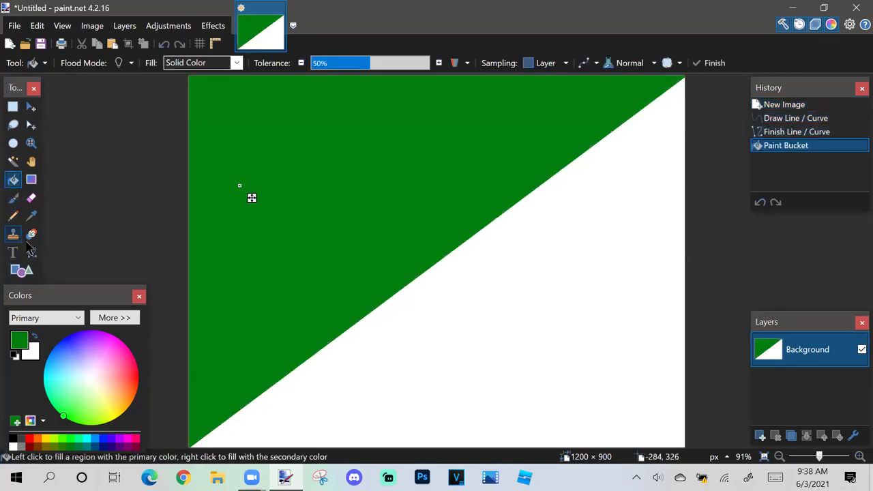
Step: Fill the white area below the diagonal with dark blue using the Paint Bucket
click(13, 197)
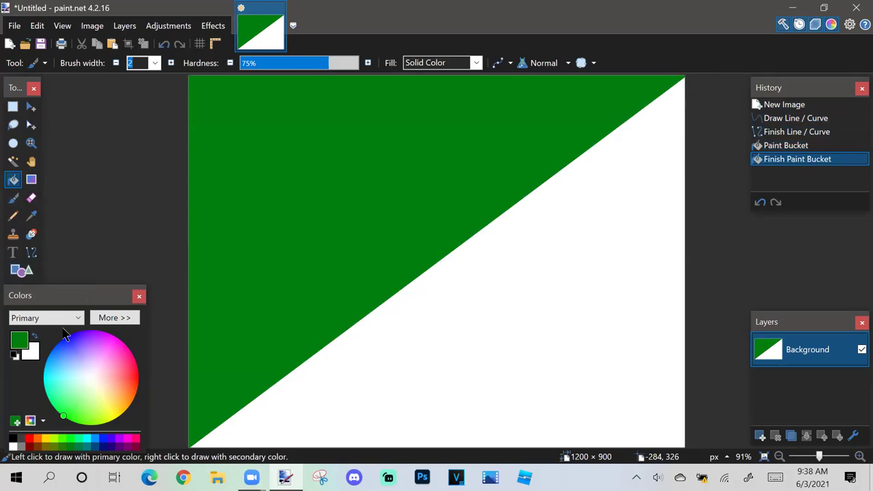
click(13, 179)
click(467, 331)
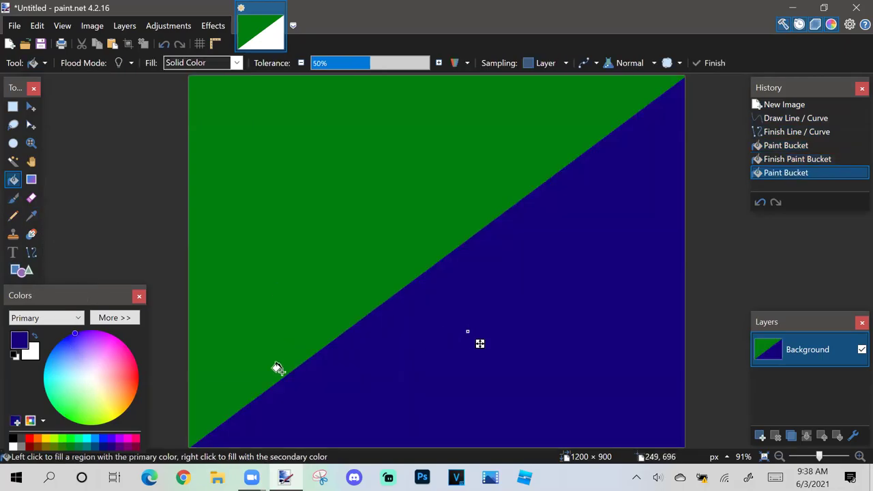
click(13, 198)
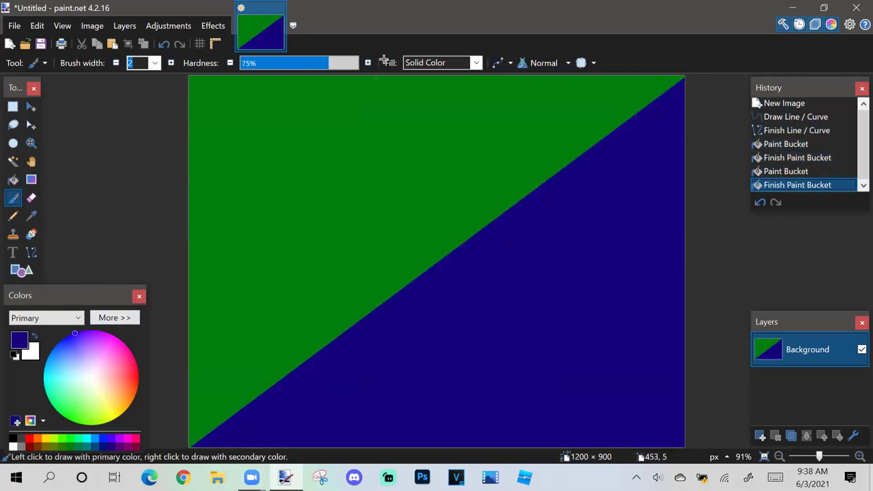
Step: Annotate the green and blue image with "This is basic:" and erase that text
click(293, 203)
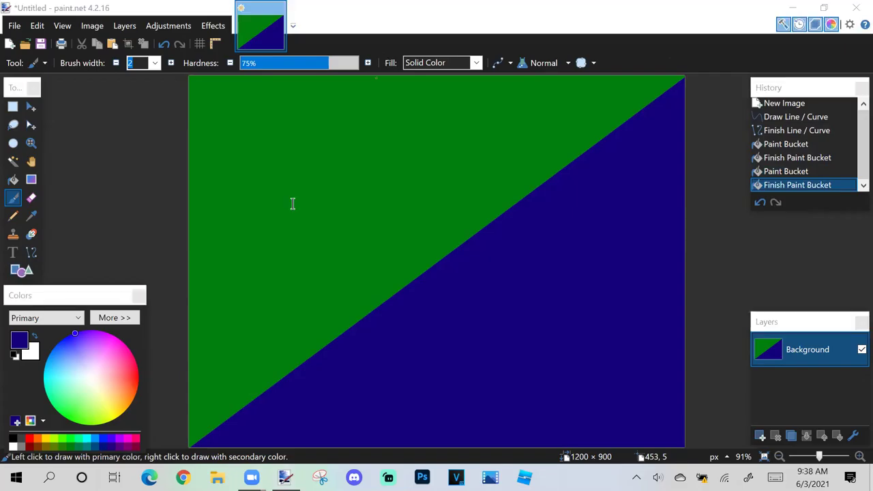
text(This )
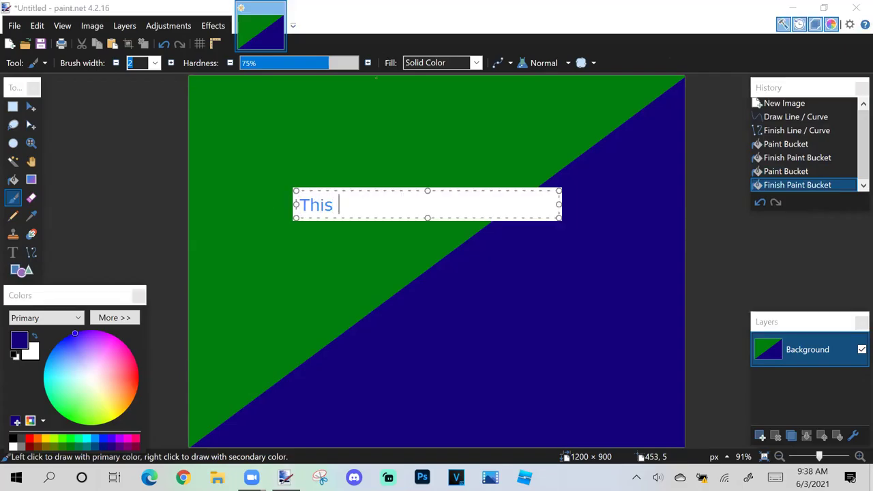
text(is basic:)
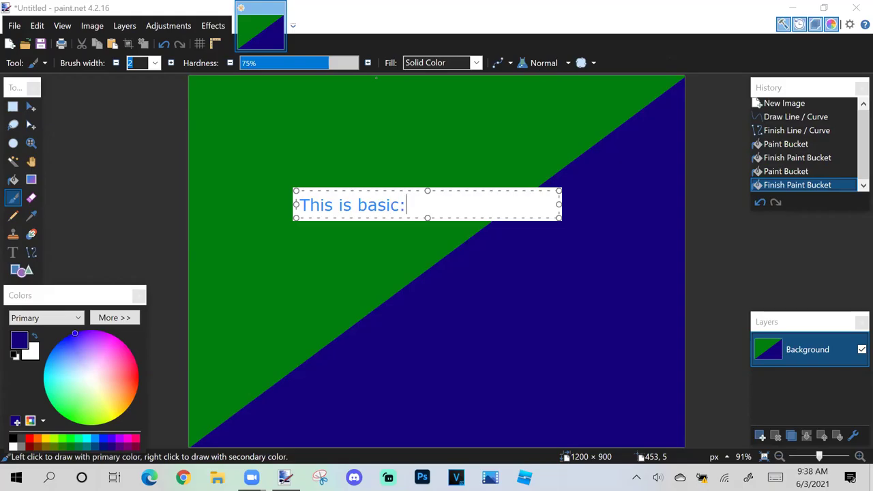
key(BackSpace)
key(BackSpace)
key(BackSpace)
key(BackSpace)
key(BackSpace)
key(BackSpace)
key(BackSpace)
key(BackSpace)
key(BackSpace)
key(BackSpace)
key(BackSpace)
key(BackSpace)
key(BackSpace)
key(BackSpace)
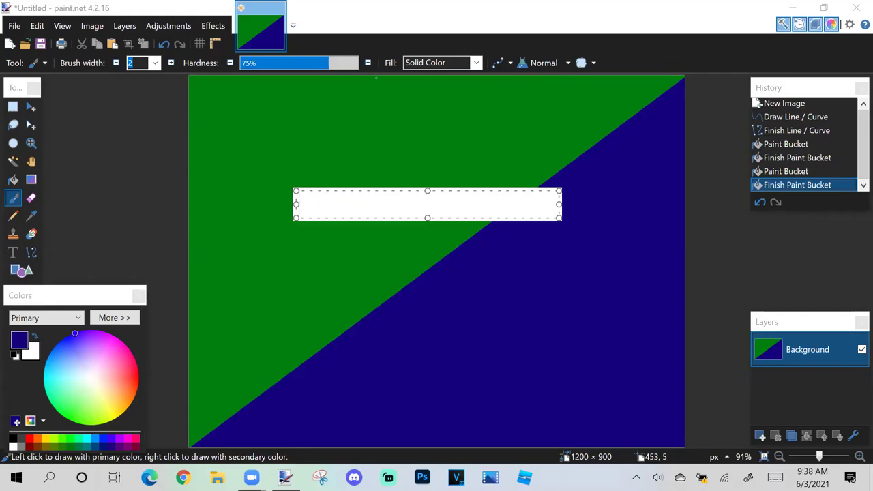
Step: Annotate the two-colour image with "Use any style, color, and gradient in your desired."
text(Use any styl)
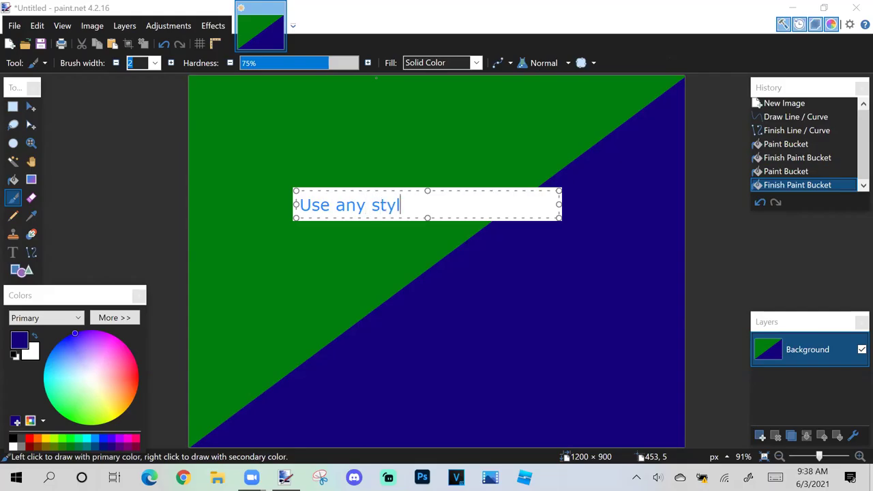
text(e, color, and)
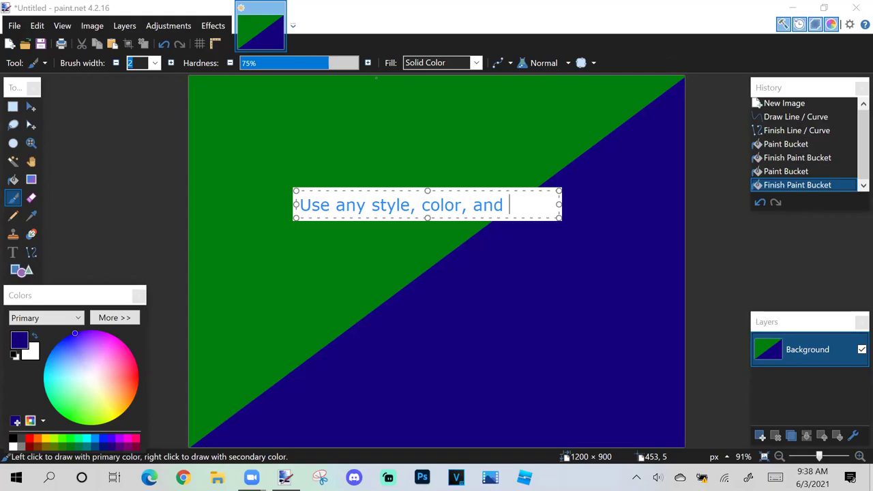
text(gardienr)
key(BackSpace)
text(t)
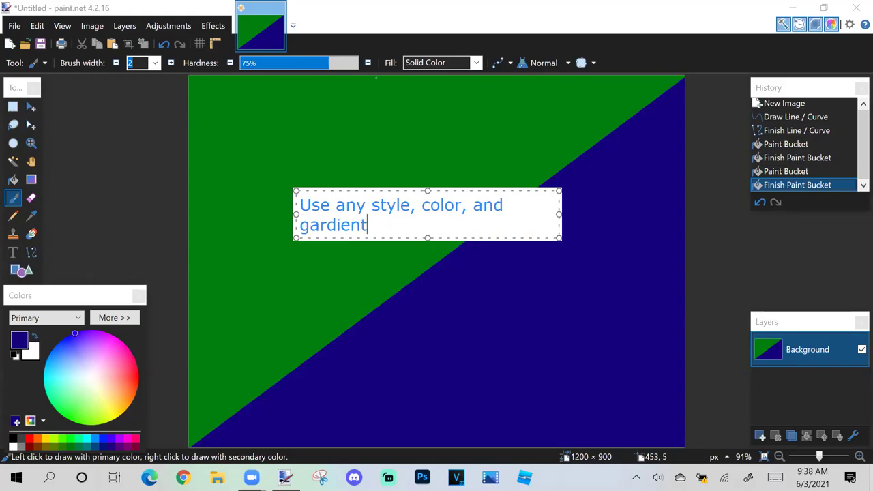
key(BackSpace)
key(BackSpace)
key(BackSpace)
key(BackSpace)
key(BackSpace)
key(BackSpace)
key(BackSpace)
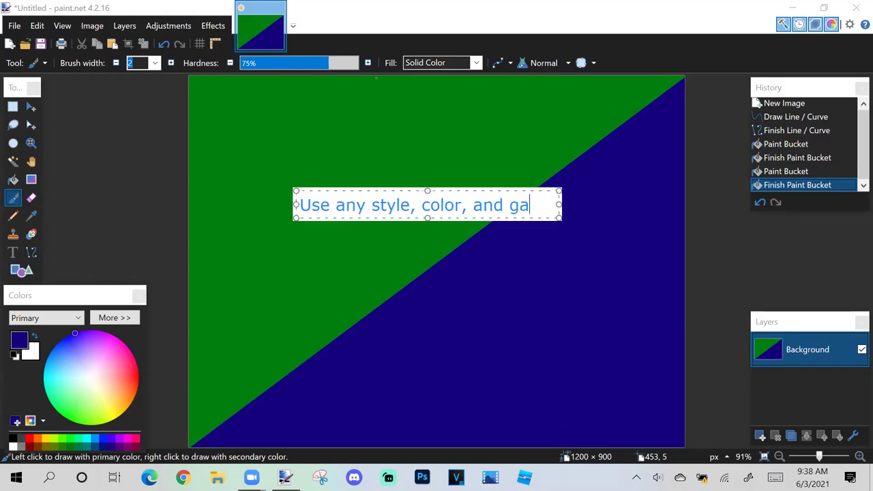
text(radient)
text(i)
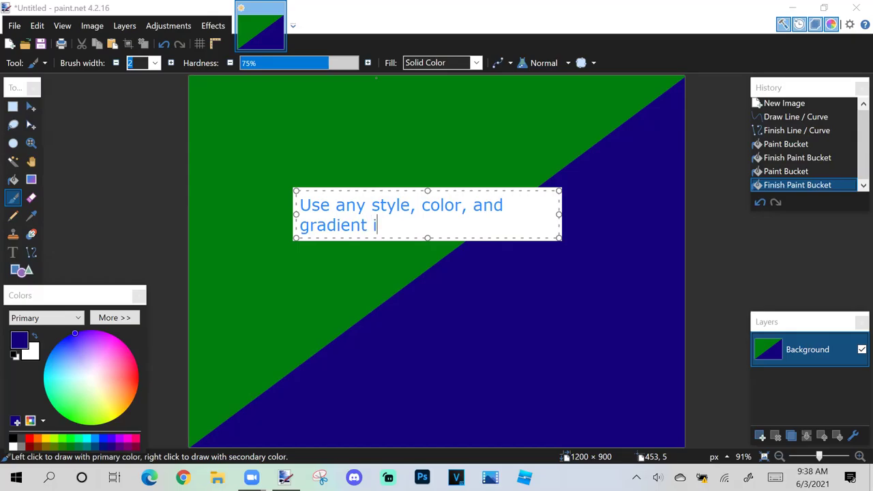
text(n your desired.)
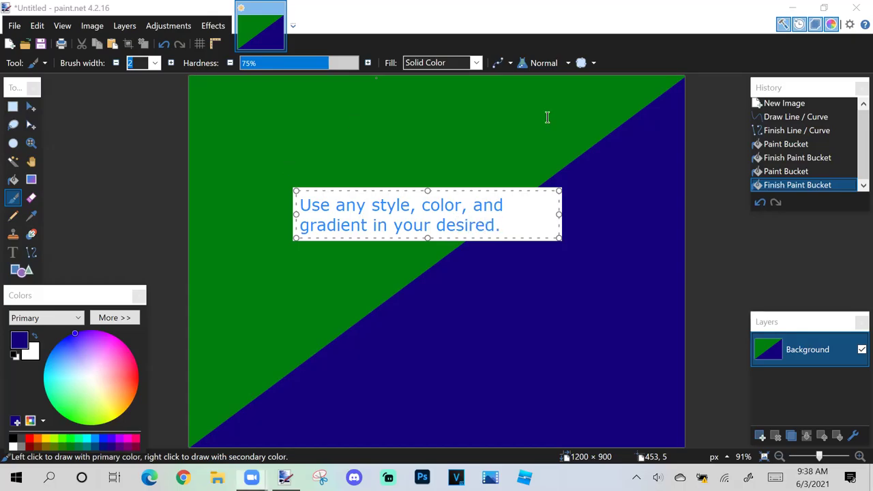
Step: Close the sample image without saving it and exit paint.net
key(ctrl+w)
click(432, 348)
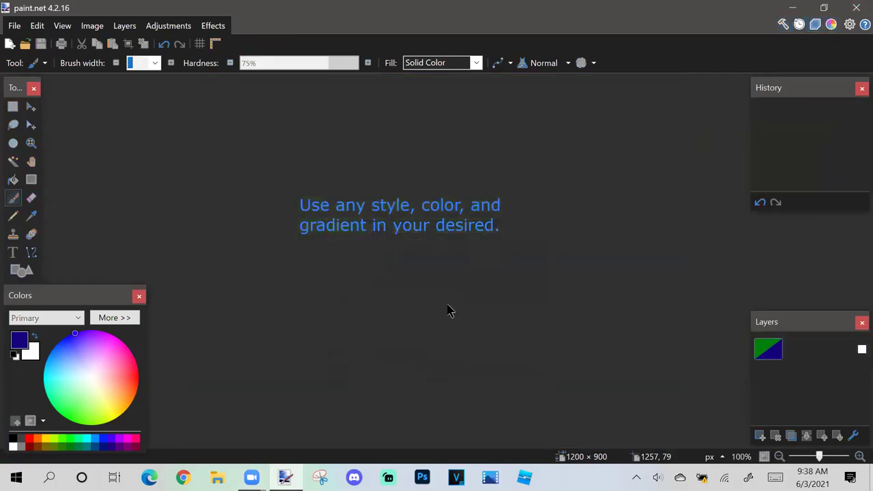
key(alt+F4)
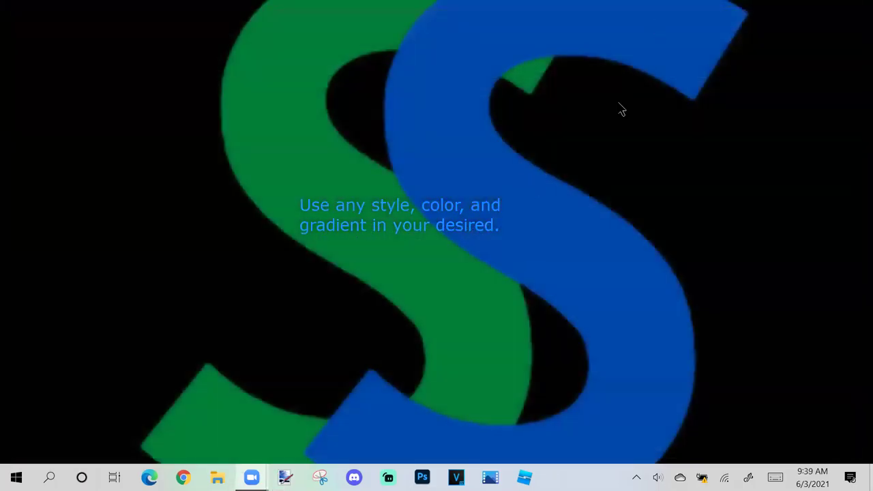